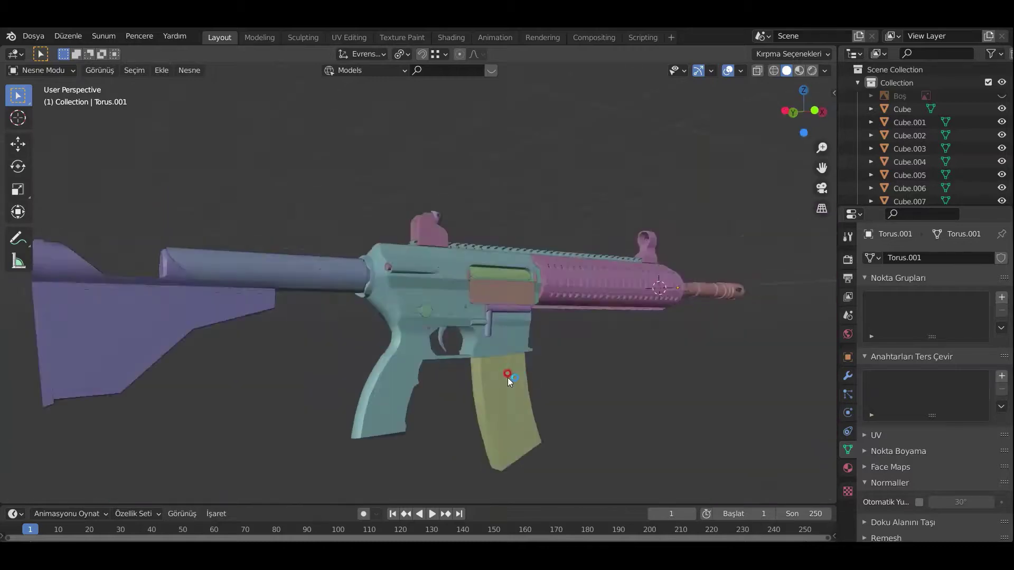
- Select the pistol grip, enter Edit Mode, and knife-cut new edges from the front view
click(508, 378)
key(Tab)
key(KP_Decimal)
key(KP_1)
key(k)
click(438, 139)
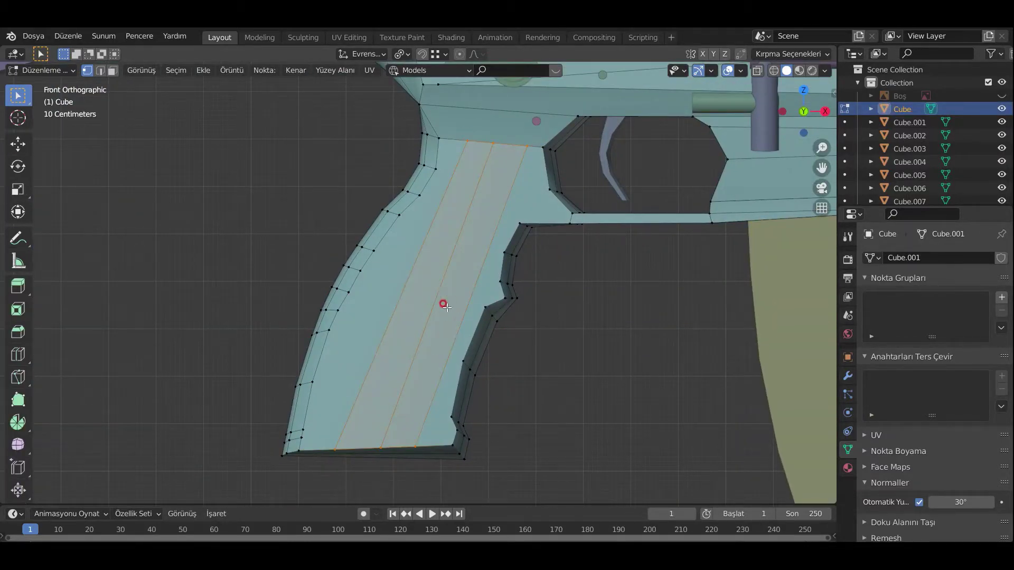
- Dissolve unneeded grip edges, then select a long edge from the back view
middle_drag(444, 306, 543, 283)
key(2)
key(x)
click(562, 423)
key(ctrl+KP_1)
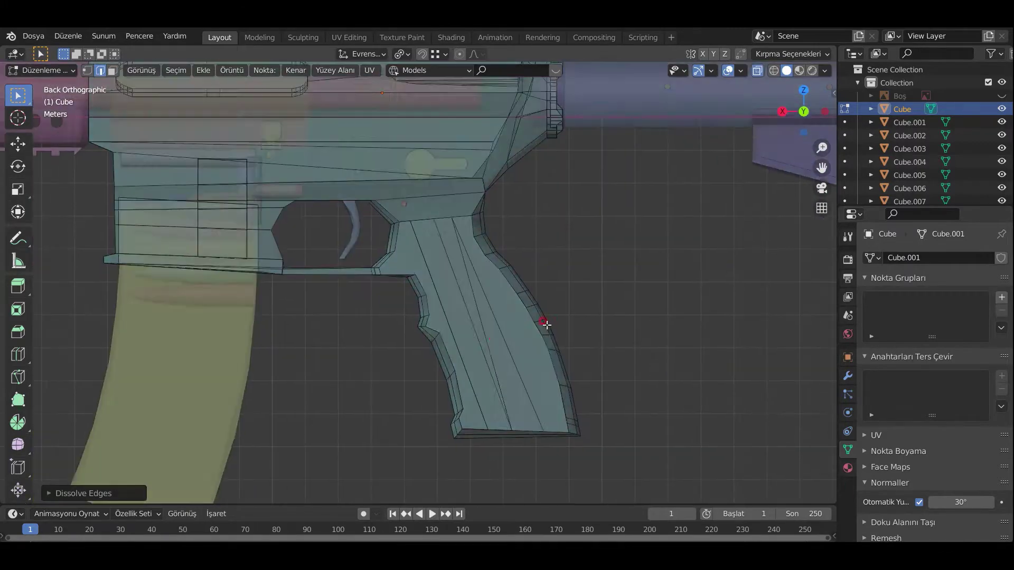
scroll(546, 325, up, 2)
click(500, 360)
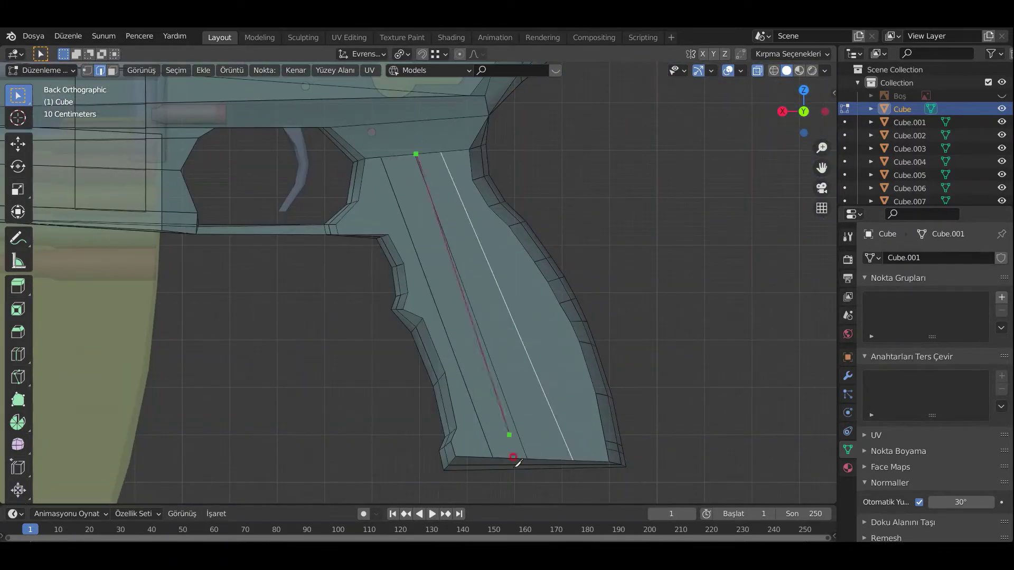
- Scale the selected grip part along the Y axis, inspecting it from several angles
middle_drag(518, 463, 589, 339)
scroll(589, 340, down, 5)
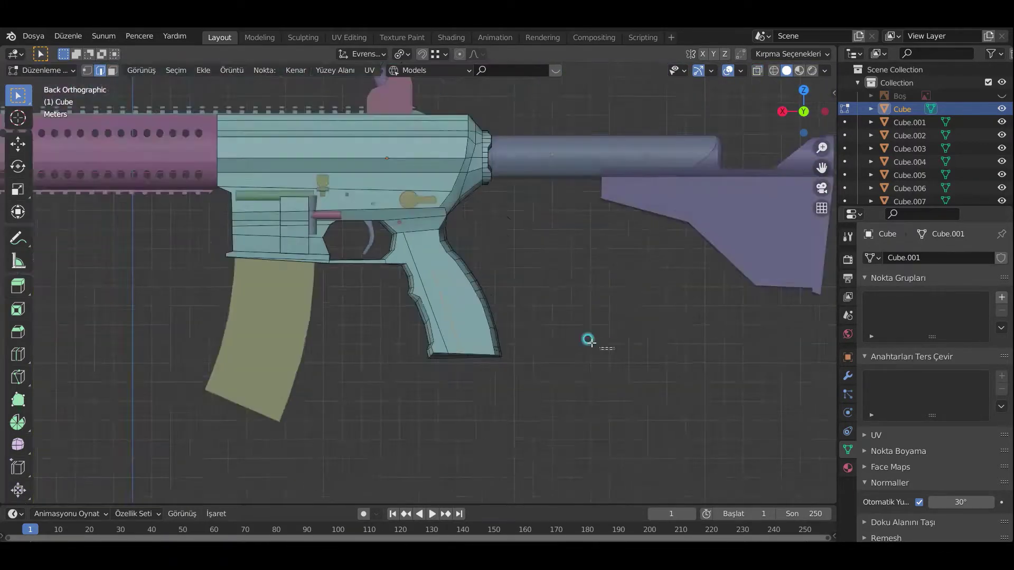
scroll(607, 328, up, 5)
scroll(487, 380, down, 4)
scroll(488, 444, up, 4)
middle_drag(488, 443, 380, 386)
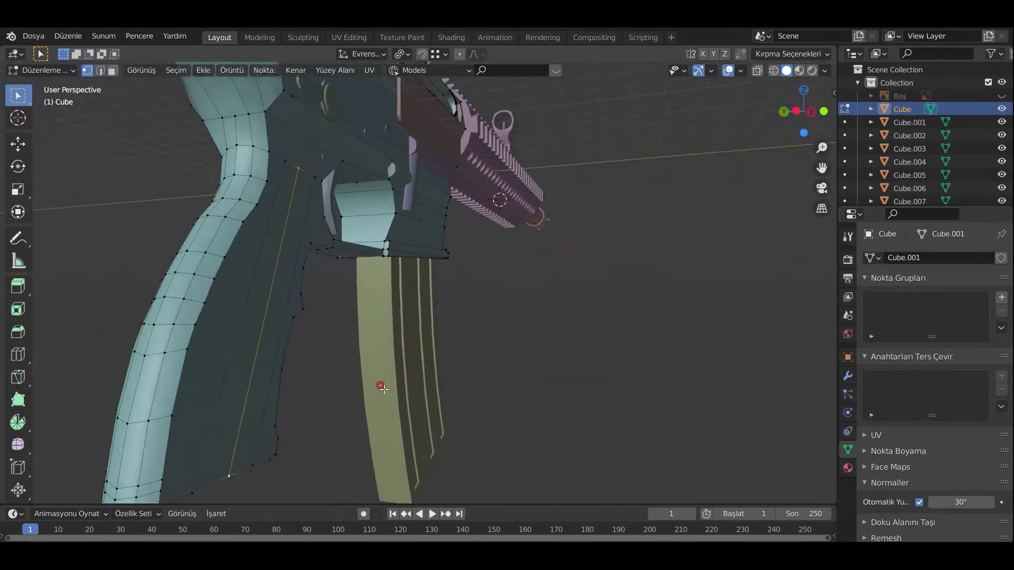
key(s)
key(y)
mouse_move(427, 169)
middle_down()
mouse_move(500, 287)
mouse_move(419, 253)
mouse_move(544, 285)
mouse_move(540, 251)
mouse_move(503, 321)
mouse_move(373, 174)
middle_up()
- Move the selected grip elements and check them from the front view
key(g)
mouse_move(350, 126)
middle_down()
mouse_move(502, 296)
mouse_move(563, 173)
mouse_move(563, 248)
mouse_move(566, 208)
mouse_move(529, 242)
middle_up()
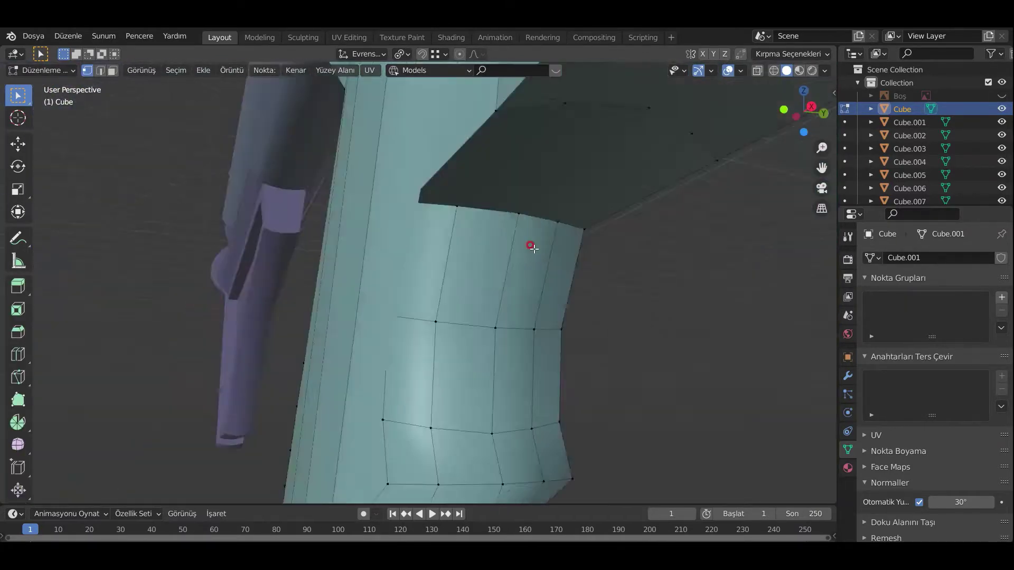
key(KP_1)
mouse_move(688, 90)
middle_down()
mouse_move(501, 275)
mouse_move(504, 296)
middle_up()
- Dissolve more grip edges, then leave and re-enter Edit Mode
key(x)
click(517, 218)
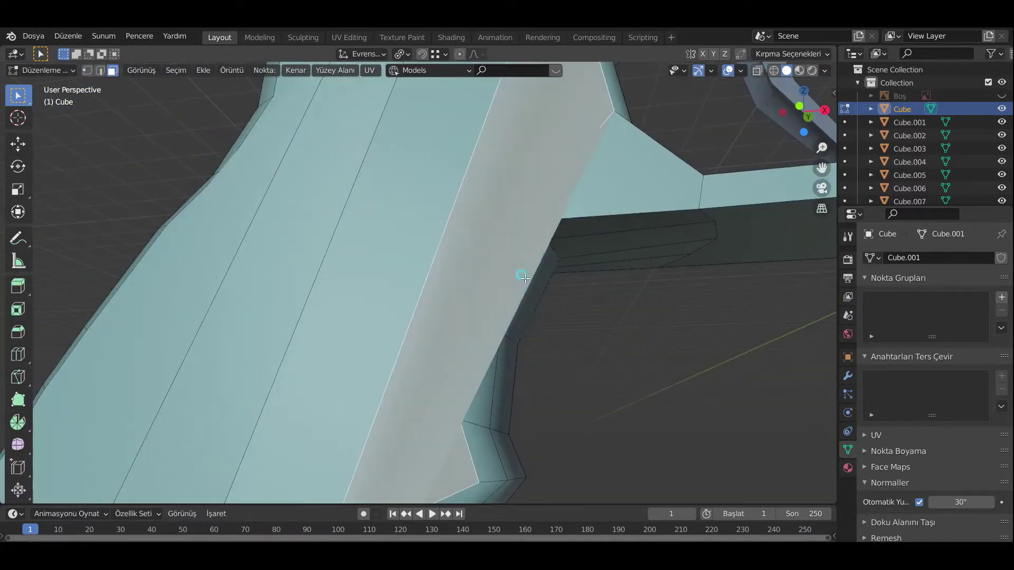
mouse_move(542, 344)
middle_down()
mouse_move(655, 276)
mouse_move(699, 305)
mouse_move(514, 319)
mouse_move(448, 386)
mouse_move(401, 286)
mouse_move(509, 374)
mouse_move(445, 356)
mouse_move(443, 235)
mouse_move(550, 221)
mouse_move(507, 340)
mouse_move(466, 335)
mouse_move(683, 285)
mouse_move(639, 319)
middle_up()
key(Tab)
key(Tab)
key(Tab)
- Select the handguard cylinder and inset its front end face, checking with X-ray
click(682, 286)
key(Tab)
key(KP_3)
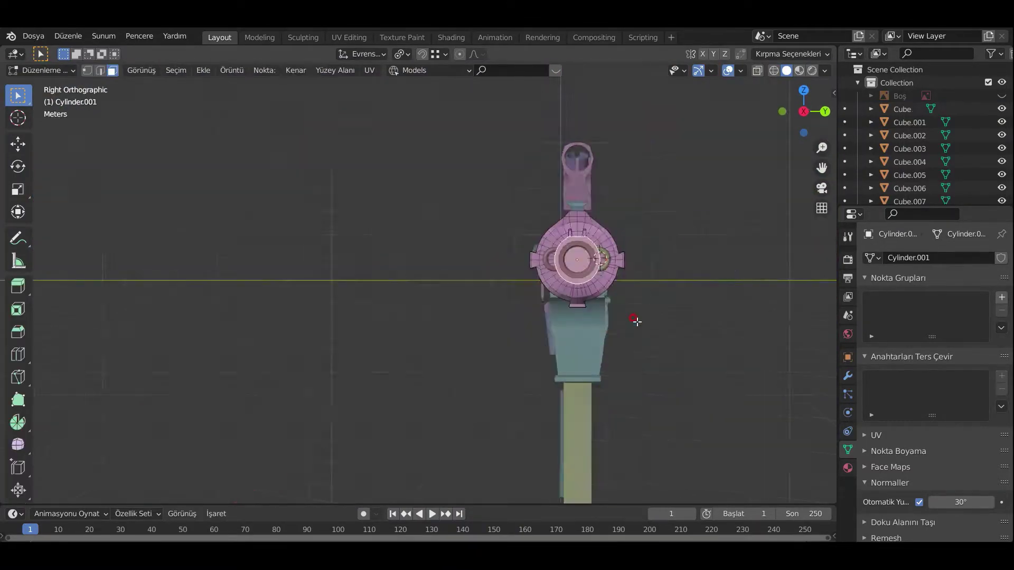
scroll(639, 319, up, 5)
key(i)
click(458, 355)
key(alt+z)
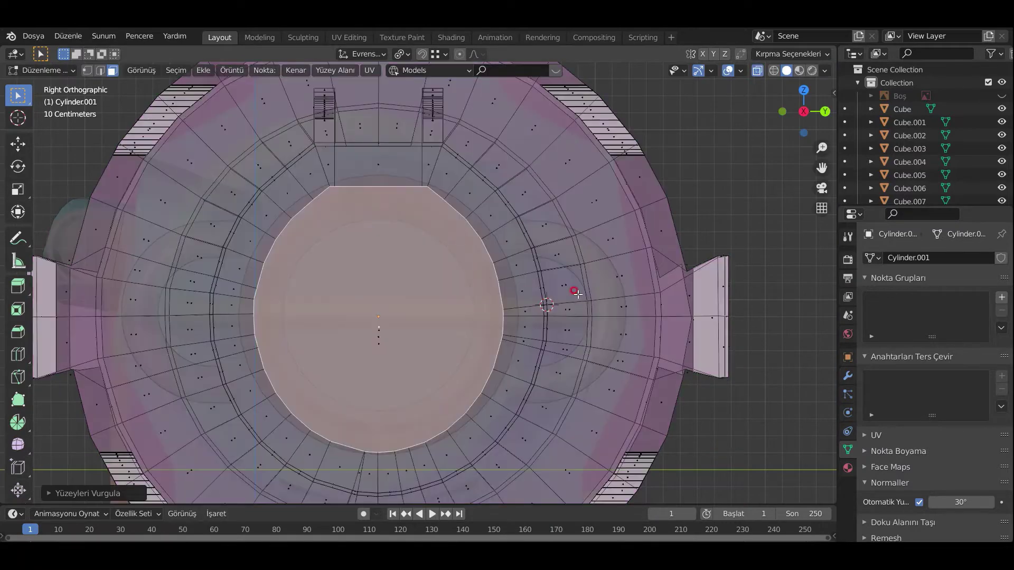
key(alt+z)
key(alt+z)
- Inset the handguard's end face a second time and return to Object Mode
key(i)
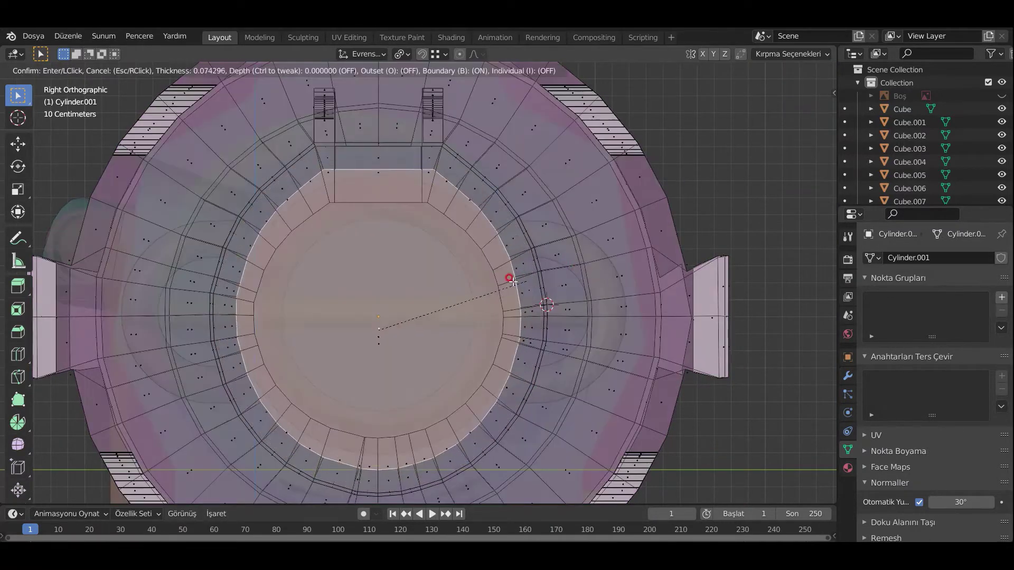
click(510, 307)
middle_drag(510, 308, 559, 326)
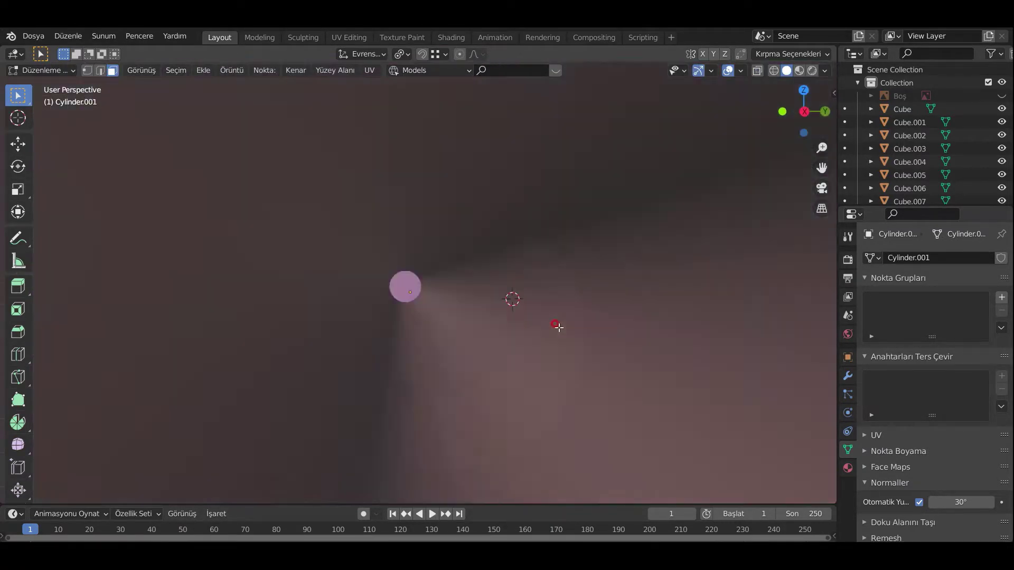
scroll(559, 326, down, 5)
scroll(389, 313, up, 2)
mouse_move(389, 314)
middle_down()
mouse_move(446, 350)
mouse_move(446, 290)
mouse_move(374, 310)
mouse_move(459, 317)
middle_up()
scroll(459, 318, down, 5)
key(Tab)
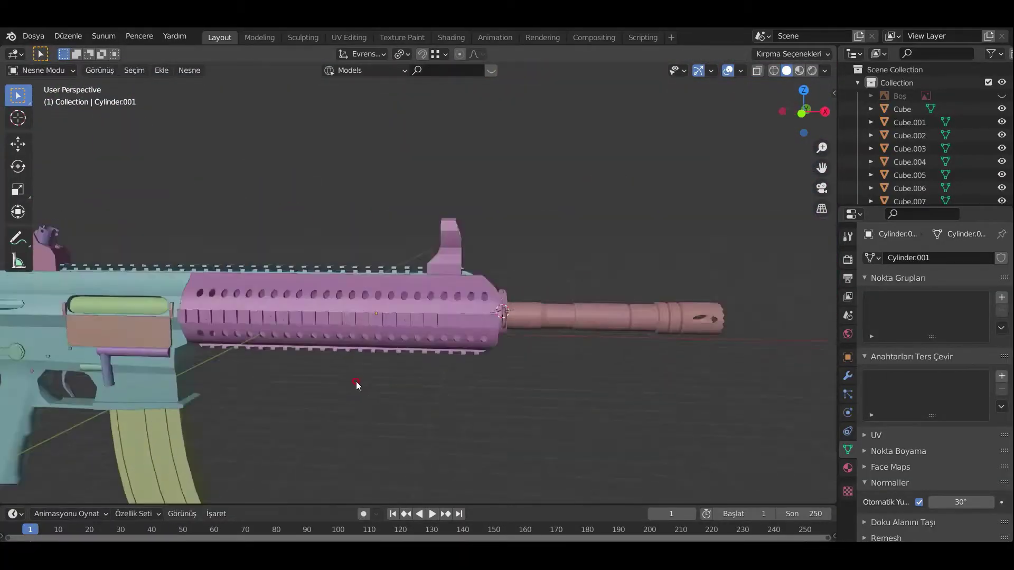
- Select the buttstock Cylinder.006 in Edit Mode and begin insetting its side face
mouse_move(355, 385)
middle_down()
mouse_move(485, 358)
mouse_move(302, 380)
mouse_move(301, 317)
mouse_move(349, 328)
middle_up()
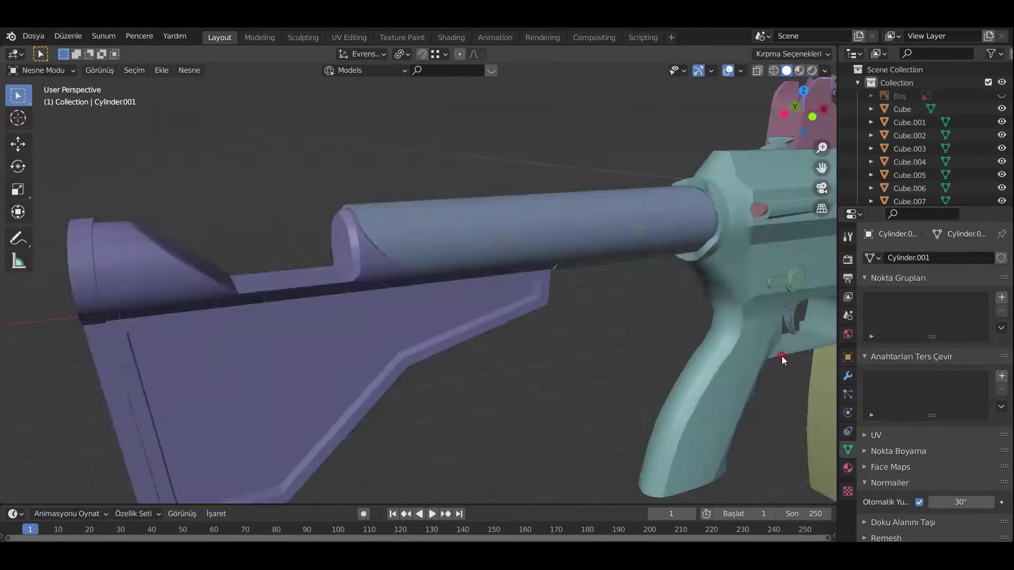
click(362, 333)
key(Tab)
scroll(394, 267, up, 5)
scroll(393, 266, down, 4)
key(i)
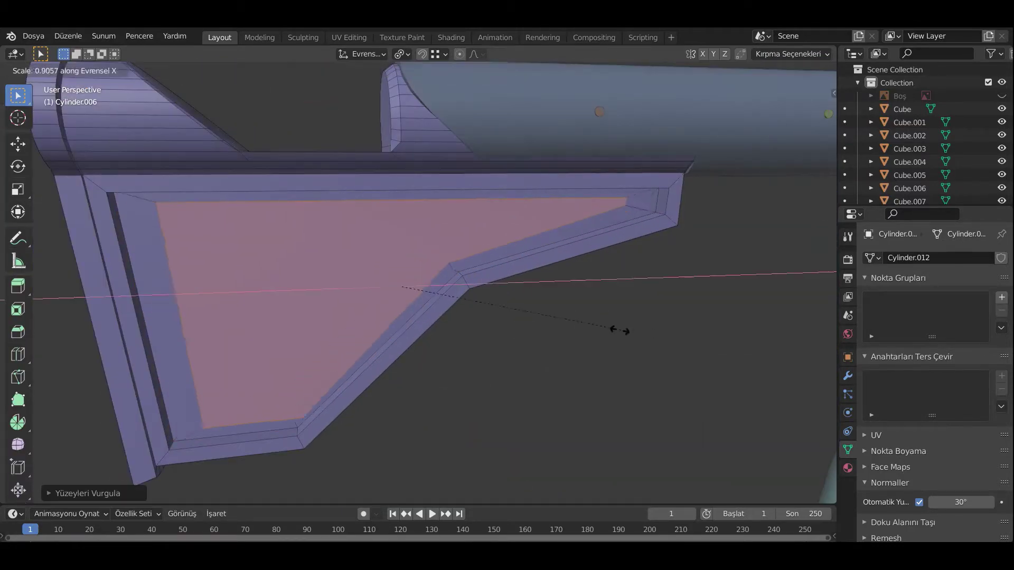
- Confirm the buttstock inset and delete its face to open a triangular hole
click(589, 364)
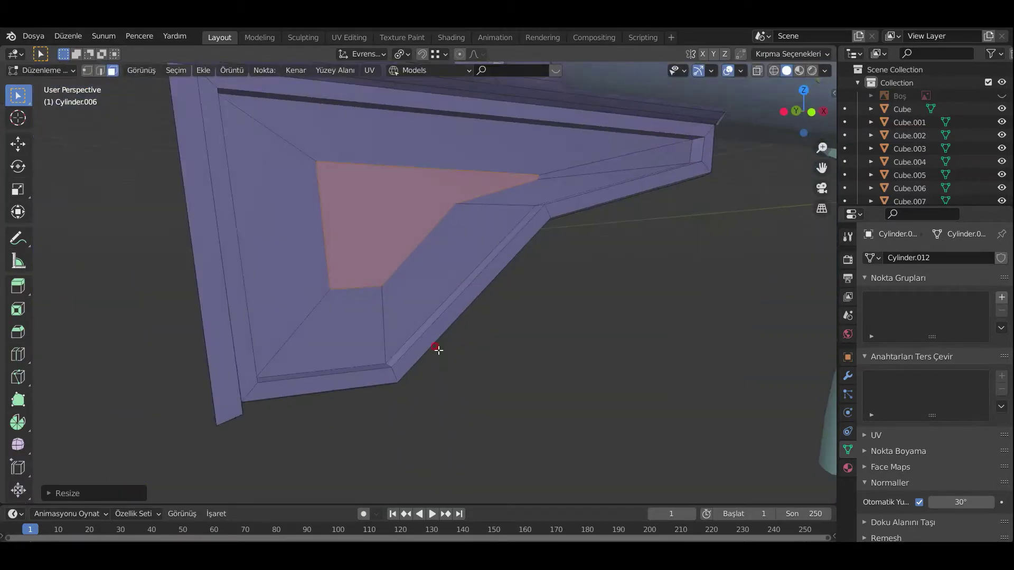
key(x)
click(449, 348)
scroll(525, 340, up, 3)
mouse_move(524, 339)
middle_down()
mouse_move(539, 331)
mouse_move(520, 210)
mouse_move(459, 147)
mouse_move(396, 199)
mouse_move(498, 373)
mouse_move(546, 199)
middle_up()
- Select the hole's edge loop and scale it up from the front view
click(546, 199)
scroll(550, 350, down, 5)
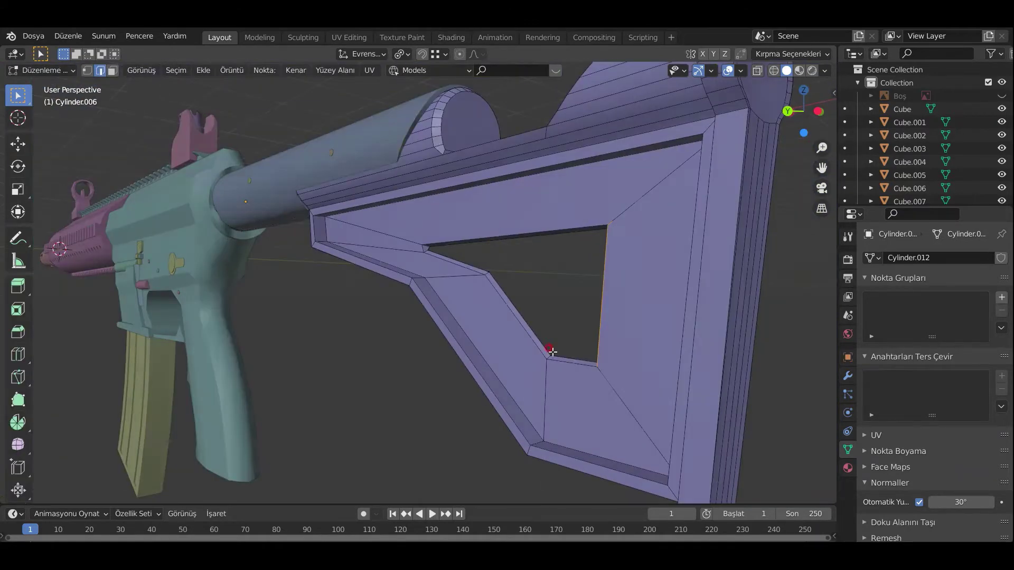
scroll(622, 344, up, 4)
key(KP_1)
scroll(364, 350, up, 2)
key(s)
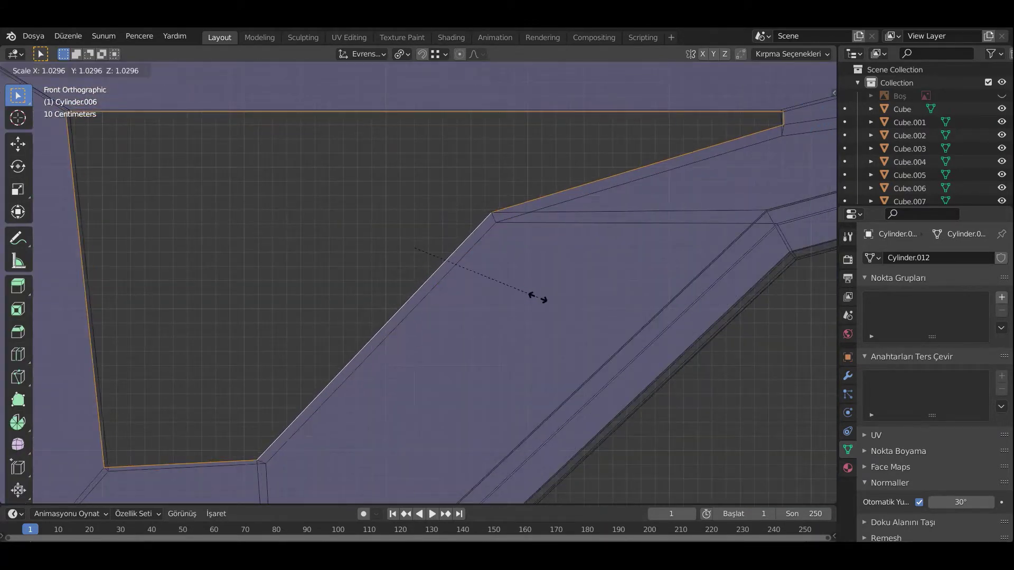
click(537, 300)
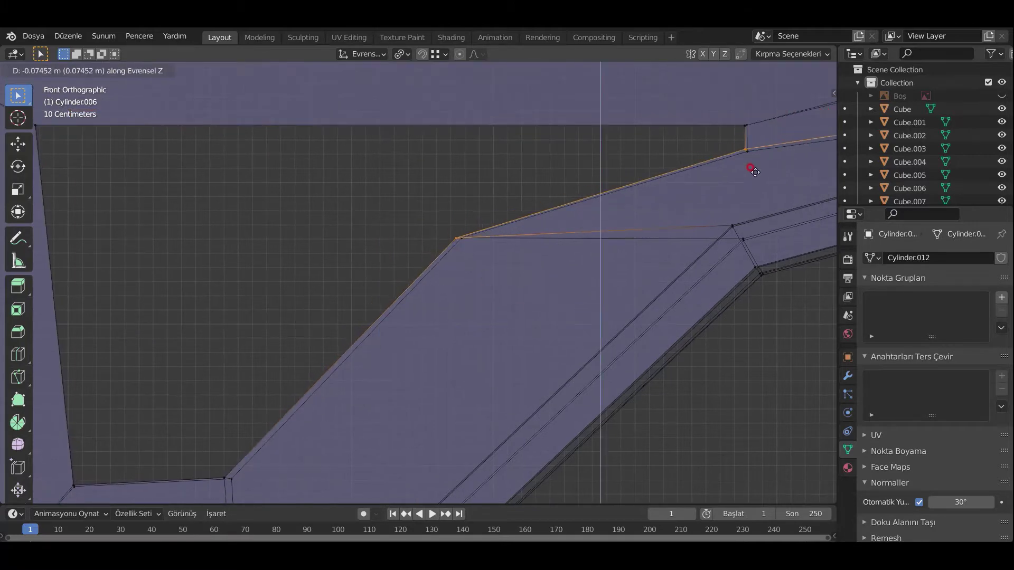
- Inspect the new opening in Object Mode, then return to editing the stock from the left side
key(Tab)
middle_drag(651, 217, 627, 181)
scroll(537, 304, down, 4)
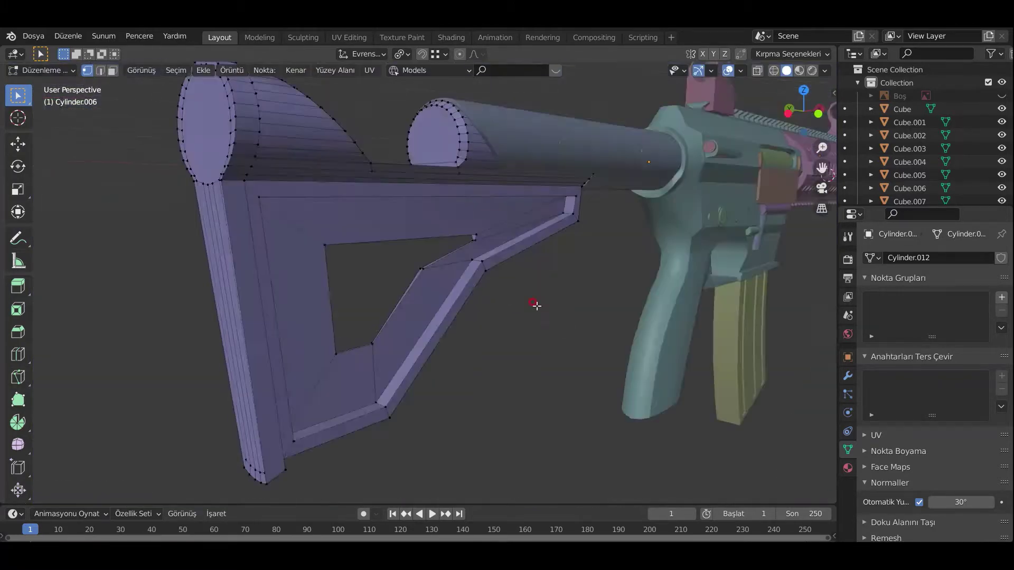
scroll(496, 312, up, 4)
middle_drag(496, 312, 487, 274)
key(Tab)
scroll(490, 273, up, 2)
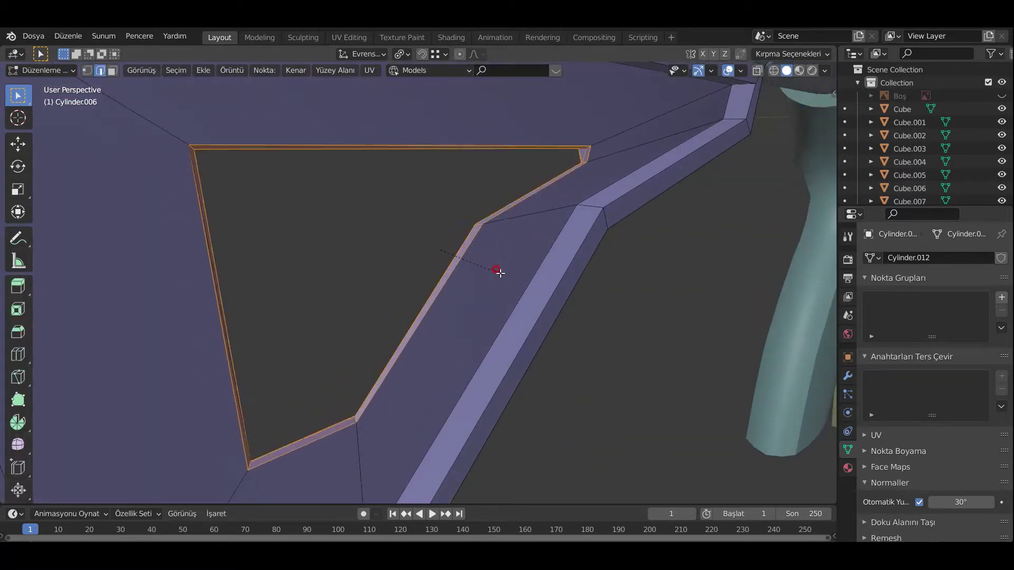
scroll(527, 269, down, 6)
scroll(577, 276, up, 6)
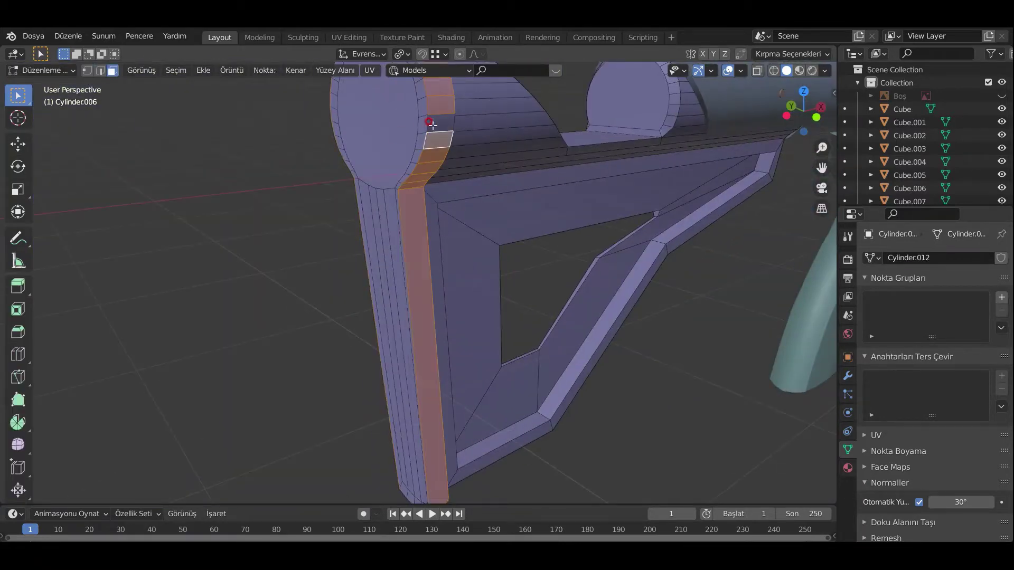
mouse_move(432, 125)
middle_down()
mouse_move(419, 222)
mouse_move(460, 220)
middle_up()
key(ctrl+KP_3)
- Scale the buttstock's rear vertices along the X axis from the left side view
key(s)
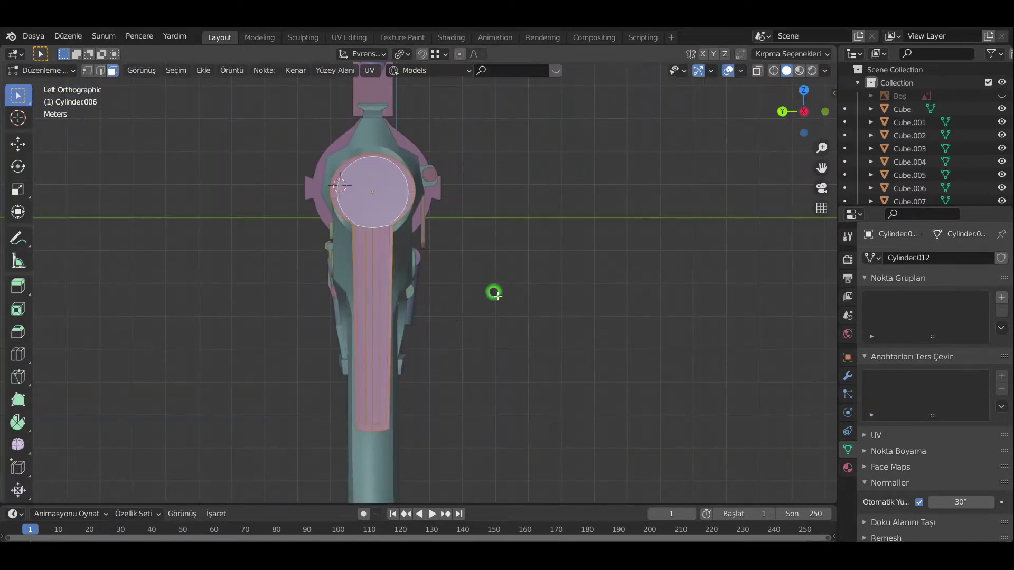
mouse_move(494, 293)
middle_down()
mouse_move(543, 208)
mouse_move(429, 260)
middle_up()
key(1)
scroll(636, 288, up, 3)
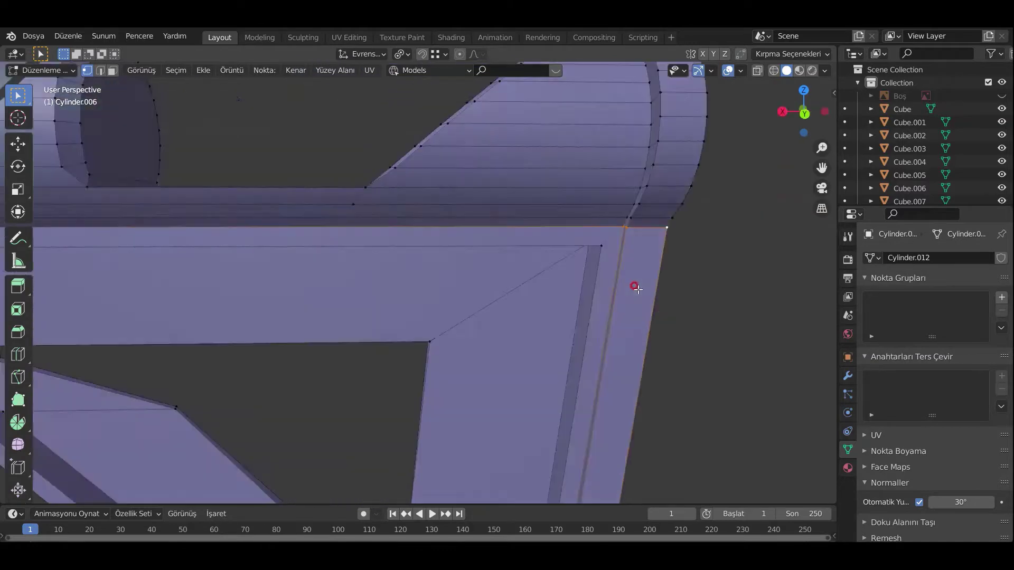
scroll(635, 288, down, 3)
middle_drag(255, 222, 412, 322)
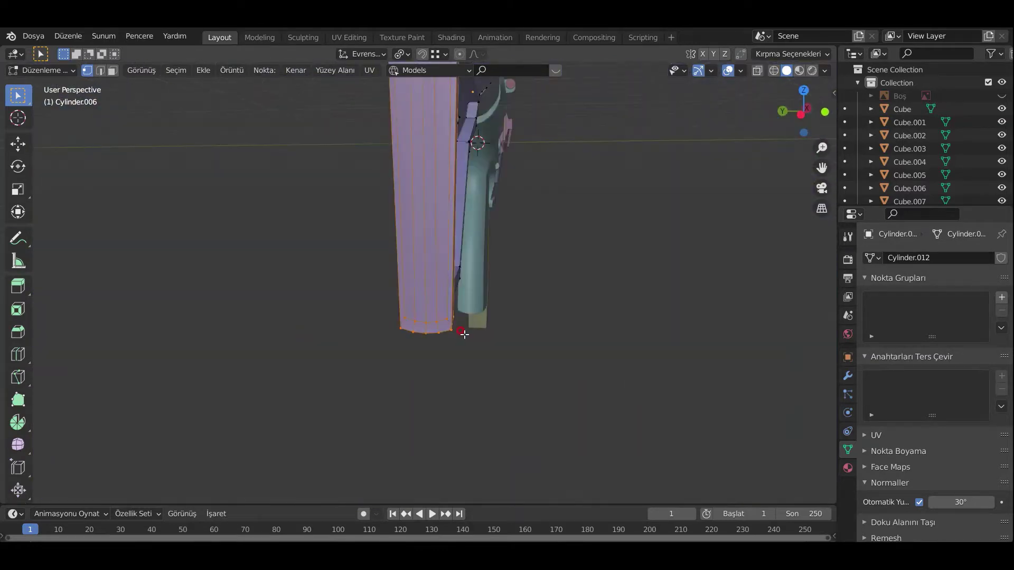
key(ctrl+KP_3)
key(s)
key(x)
click(593, 340)
mouse_move(593, 340)
middle_down()
mouse_move(495, 269)
mouse_move(579, 319)
mouse_move(358, 301)
mouse_move(603, 307)
mouse_move(441, 377)
middle_up()
- Dissolve the stray edges at the buffer-tube junction
key(2)
scroll(592, 289, up, 4)
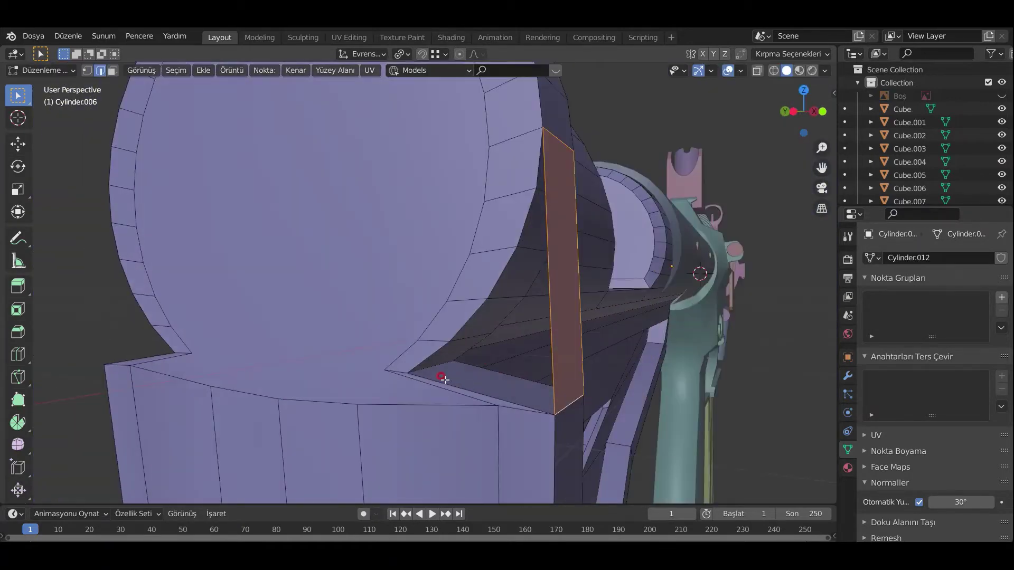
key(x)
click(472, 336)
click(405, 374)
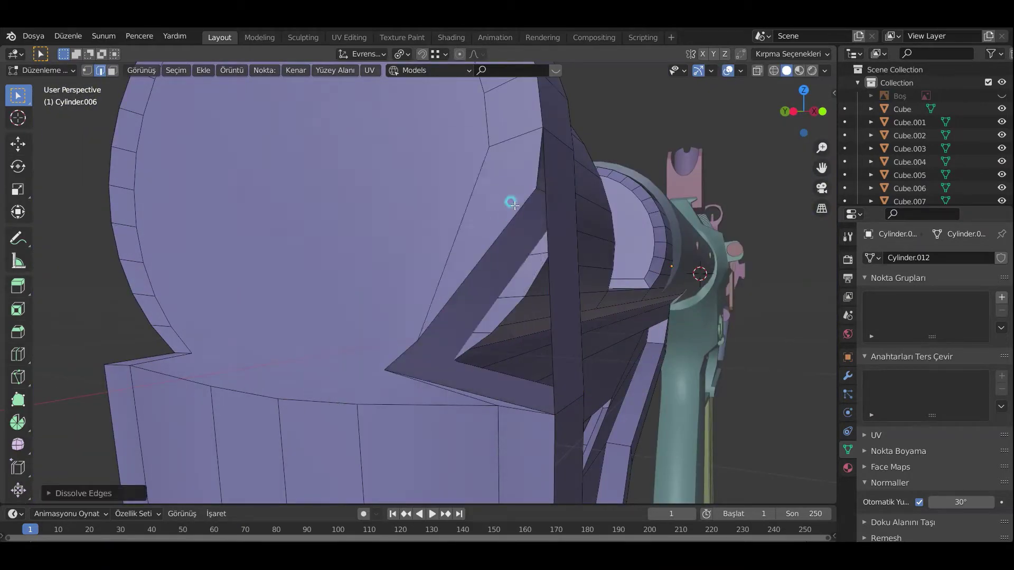
mouse_move(511, 199)
middle_down()
mouse_move(482, 311)
mouse_move(510, 363)
mouse_move(387, 391)
mouse_move(656, 430)
mouse_move(547, 391)
mouse_move(139, 341)
middle_up()
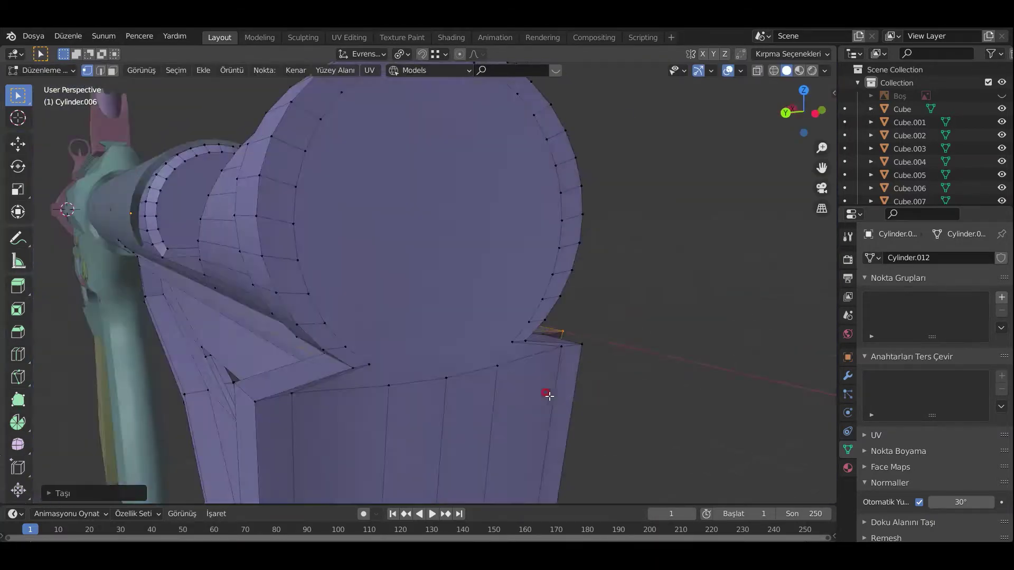
- Scale the top edge loops of Cylinder.006 along Y with X-ray on
key(alt+z)
key(s)
key(y)
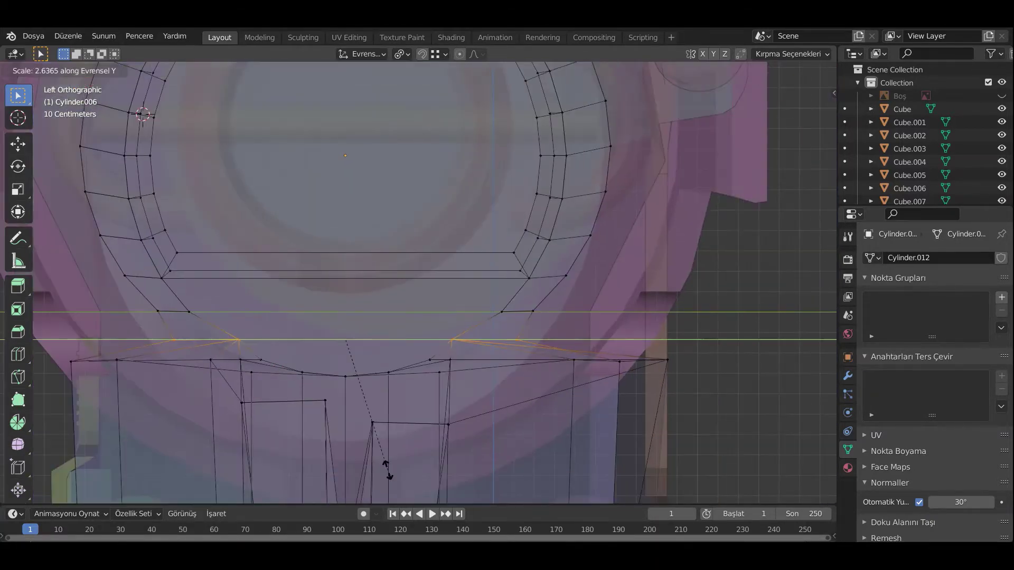
click(515, 325)
scroll(351, 334, down, 2)
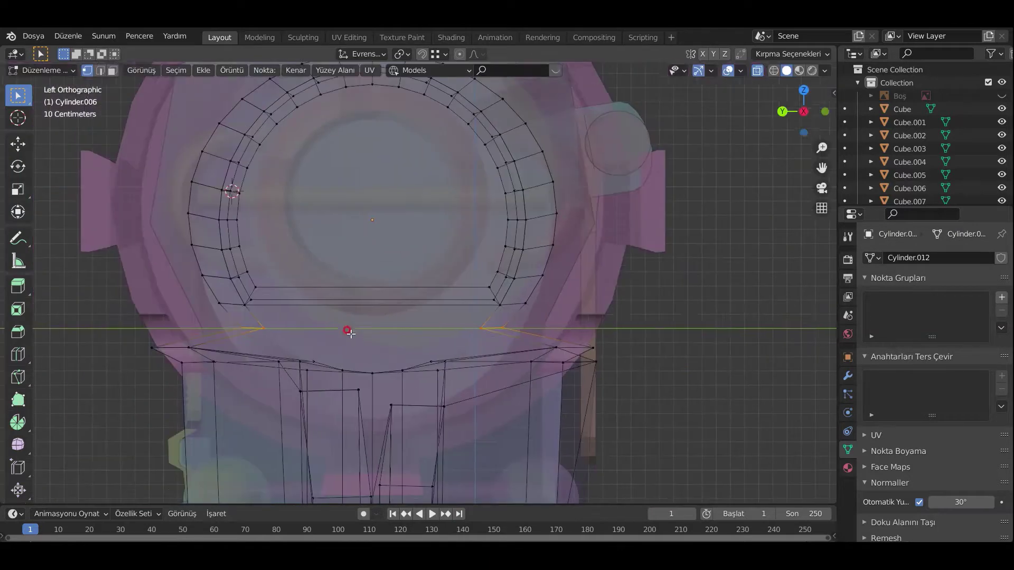
click(343, 356)
mouse_move(310, 299)
middle_down()
mouse_move(423, 346)
mouse_move(556, 278)
mouse_move(331, 333)
mouse_move(486, 344)
mouse_move(438, 343)
mouse_move(530, 366)
mouse_move(408, 358)
mouse_move(442, 351)
mouse_move(704, 387)
mouse_move(391, 386)
mouse_move(271, 321)
middle_up()
scroll(480, 316, up, 2)
- Scale another edge loop along Y and move it into place
key(s)
key(y)
key(g)
click(442, 351)
- Try a further Y-scale on an edge loop, checking with X-ray, then undo it
key(s)
key(y)
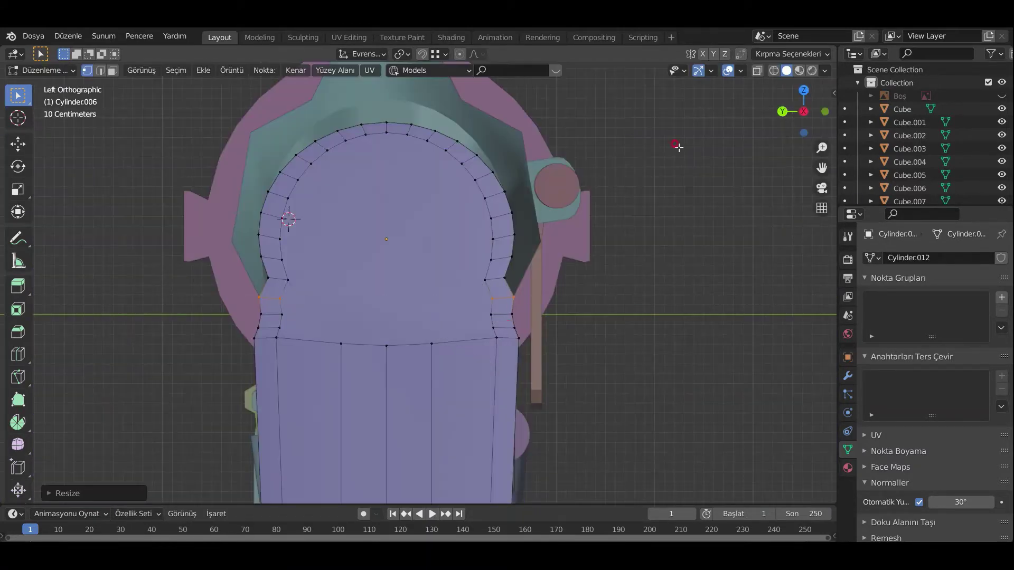
key(alt+z)
scroll(446, 320, up, 2)
key(alt+z)
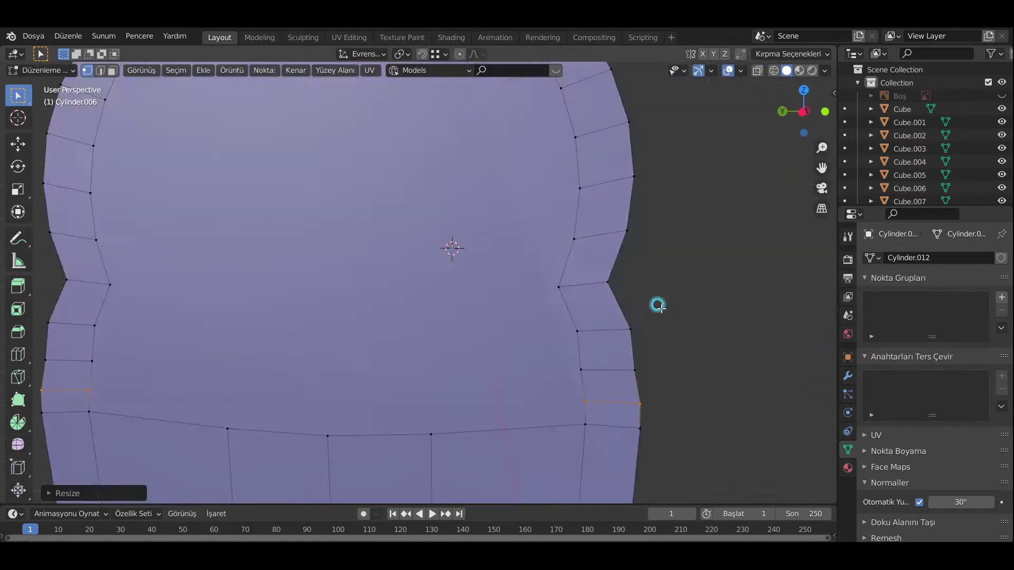
key(ctrl+z)
key(alt+z)
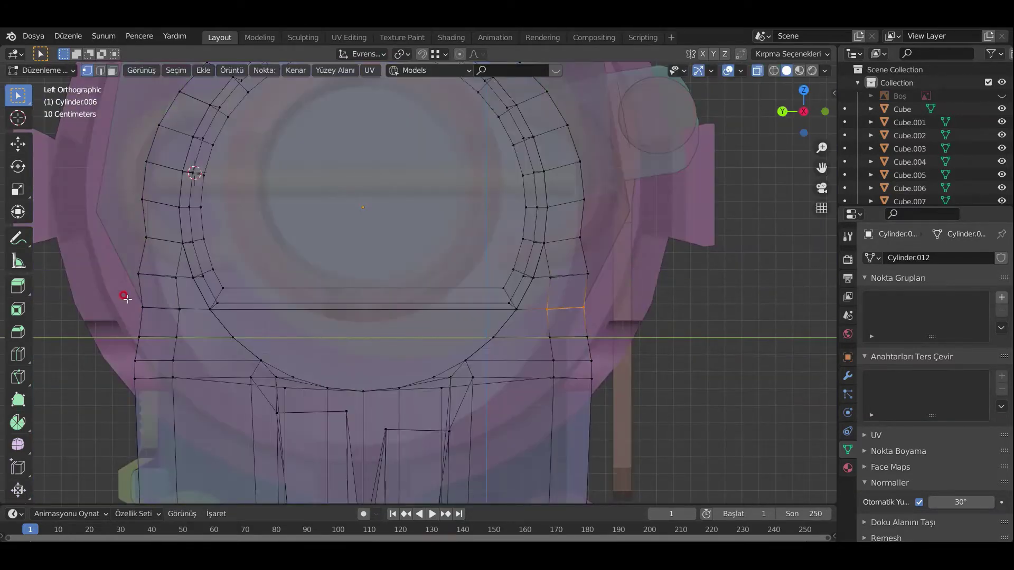
key(alt+z)
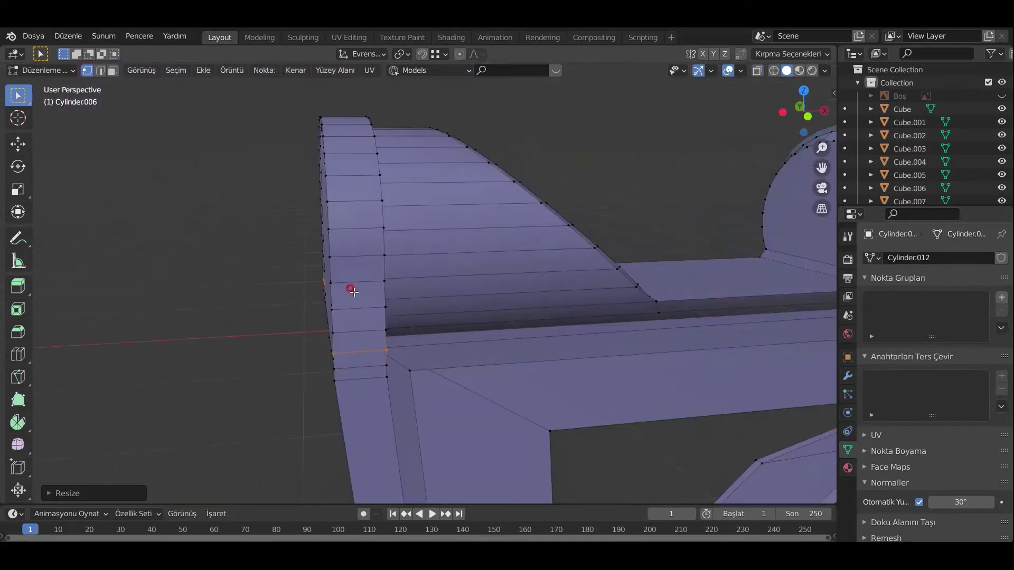
- Check the reshaped stock from the side view, leaving and re-entering Edit Mode
middle_drag(690, 126, 430, 283)
key(ctrl+KP_3)
scroll(351, 310, down, 3)
key(Tab)
mouse_move(641, 360)
middle_down()
mouse_move(554, 349)
mouse_move(633, 343)
mouse_move(403, 263)
mouse_move(450, 389)
mouse_move(595, 285)
mouse_move(402, 207)
middle_up()
key(Tab)
- Finish scaling the edge loop along Y and add a new cube
key(s)
key(y)
key(Tab)
key(shift+a)
click(528, 221)
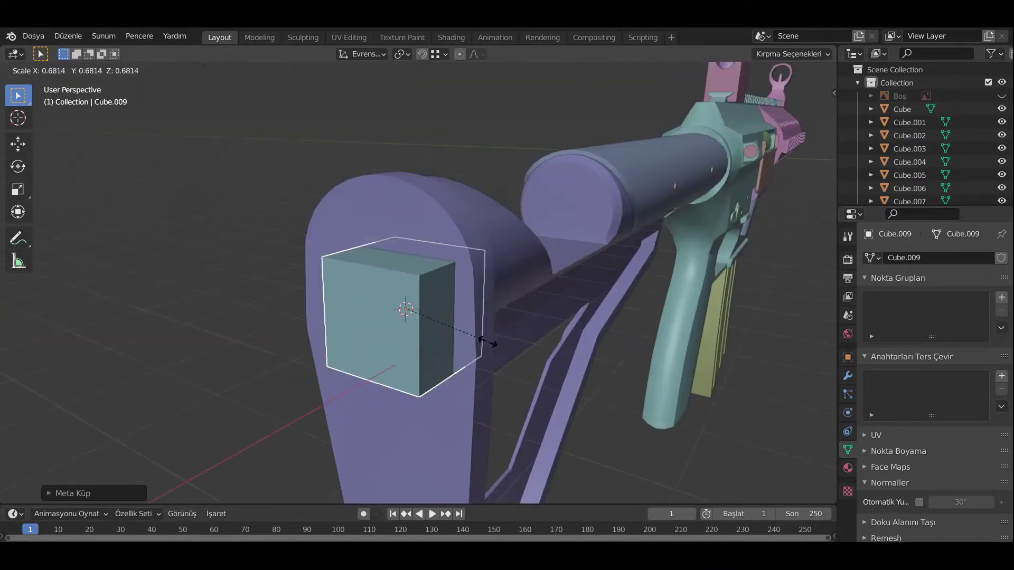
- Delete one face of the new cube to leave it open
key(Tab)
key(x)
click(369, 314)
mouse_move(369, 314)
middle_down()
mouse_move(549, 335)
mouse_move(380, 333)
middle_up()
key(Tab)
- Shape the cube into a long thin bar near the top of the purple stock
key(g)
key(x)
key(s)
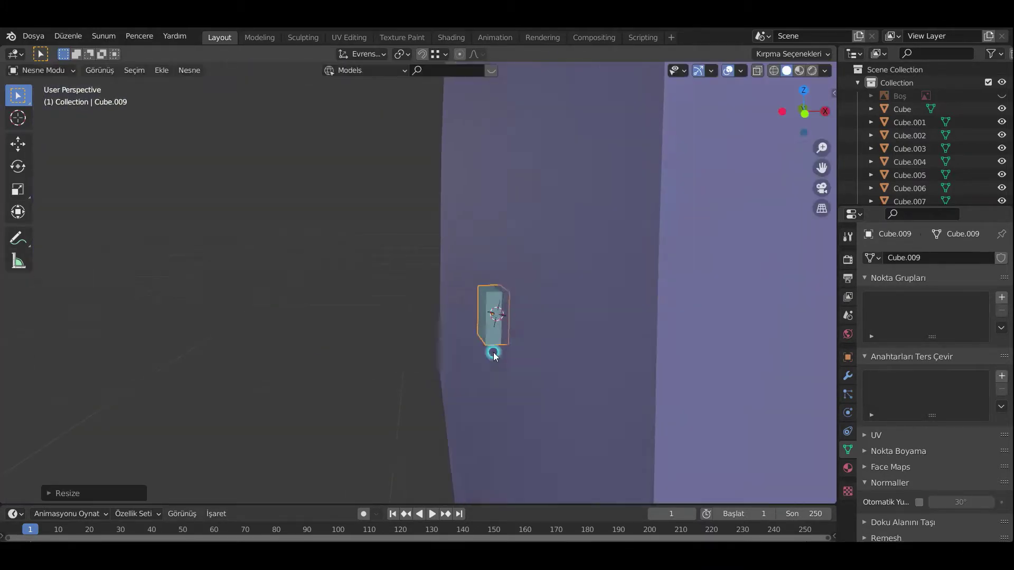
click(492, 346)
key(ctrl+KP_3)
key(g)
click(483, 190)
- Duplicate the bar below the first one and adjust its width along Y
key(s)
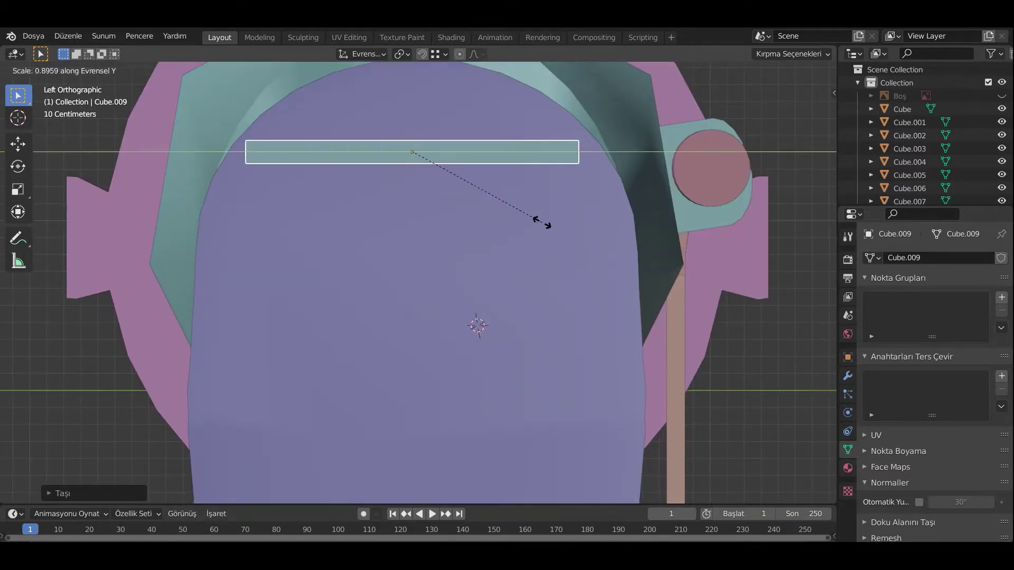
click(543, 221)
key(shift+d)
click(512, 275)
key(s)
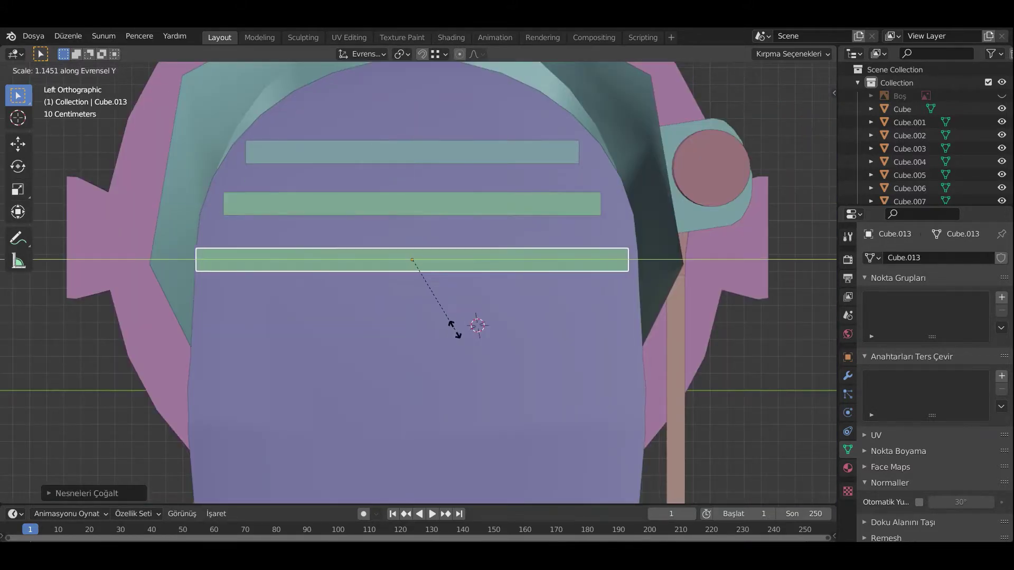
click(454, 330)
- Add two more bar copies, moving them down the stock along Z
key(shift+d)
click(515, 319)
key(shift+d)
key(KP_1)
key(z)
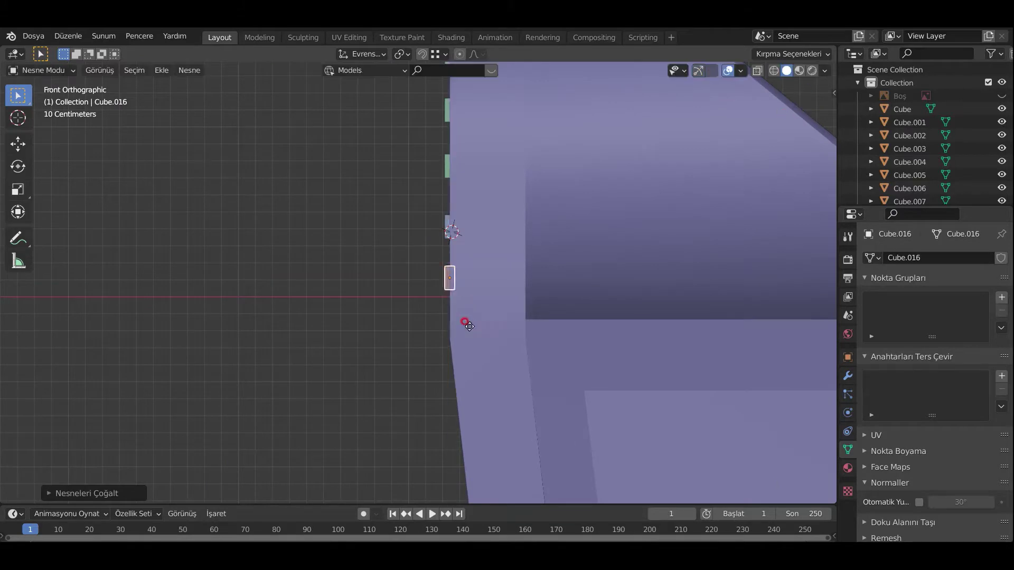
click(507, 388)
- Add another bar copy and scale its width along Y in side view
shift+middle_drag(533, 423, 508, 255)
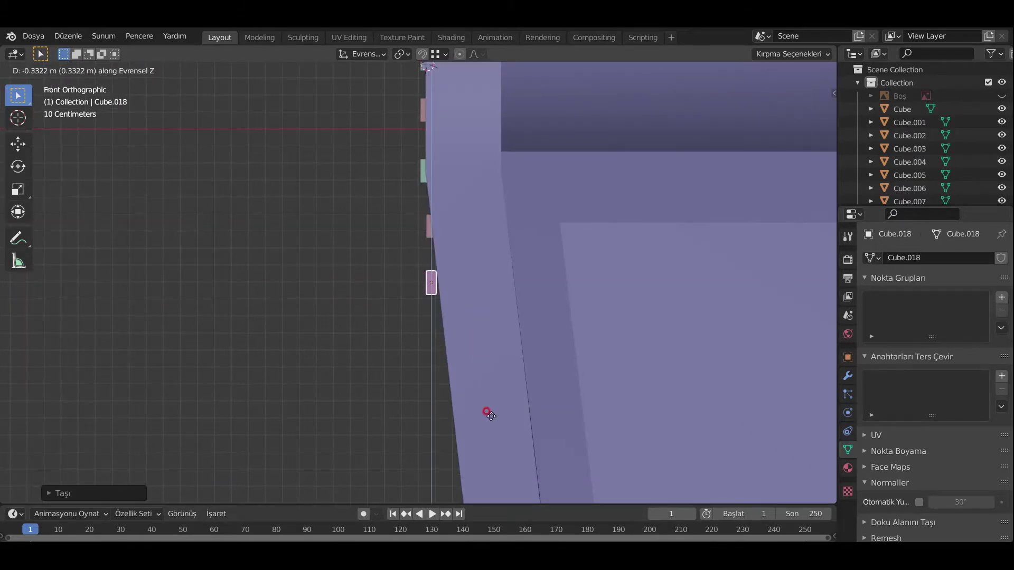
shift+middle_drag(528, 478, 506, 299)
key(shift+d)
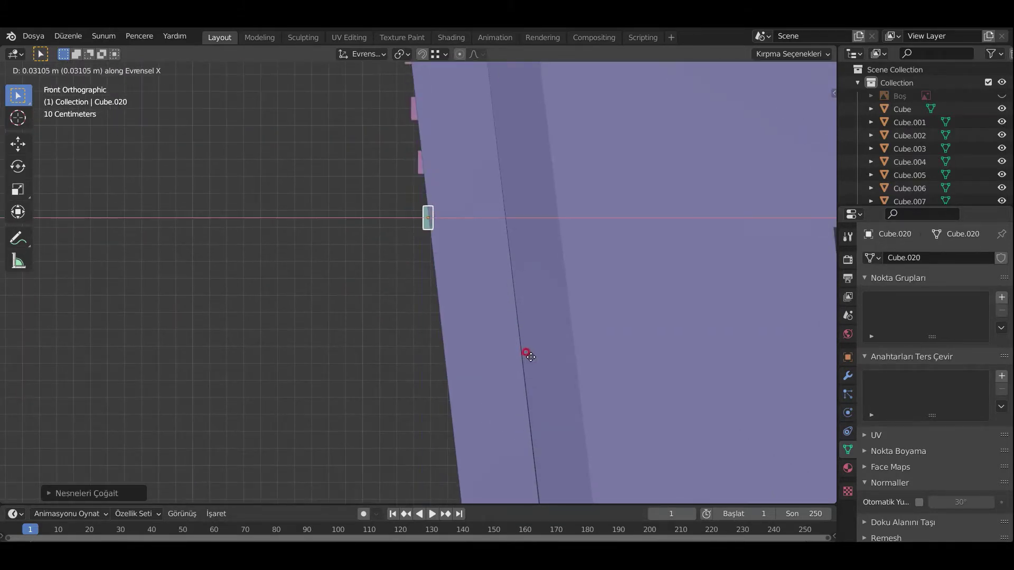
middle_drag(524, 410, 539, 347)
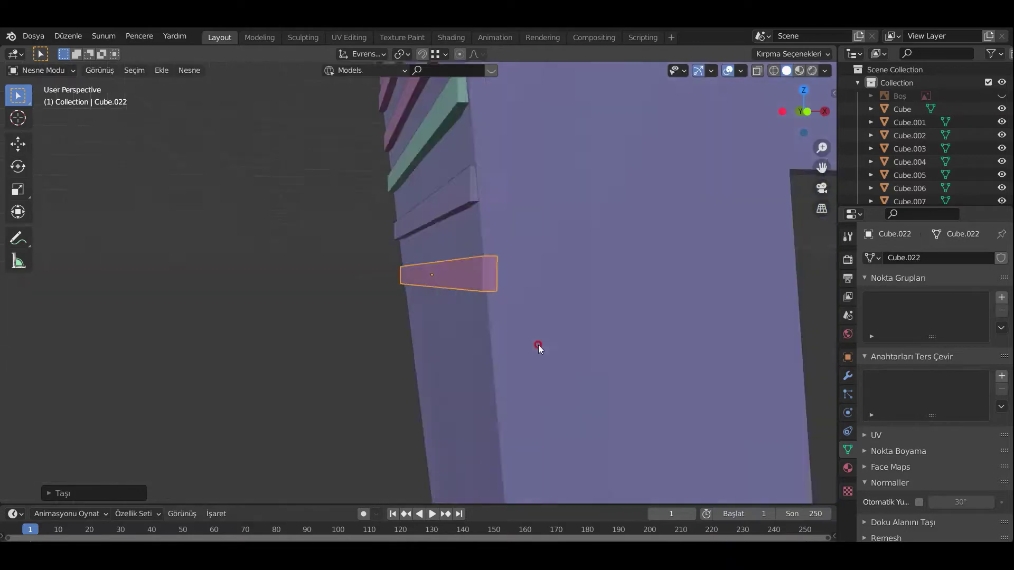
key(KP_3)
key(s)
key(y)
click(655, 208)
- Duplicate the bar above and move the copy down along Z
click(412, 95)
scroll(658, 368, down, 3)
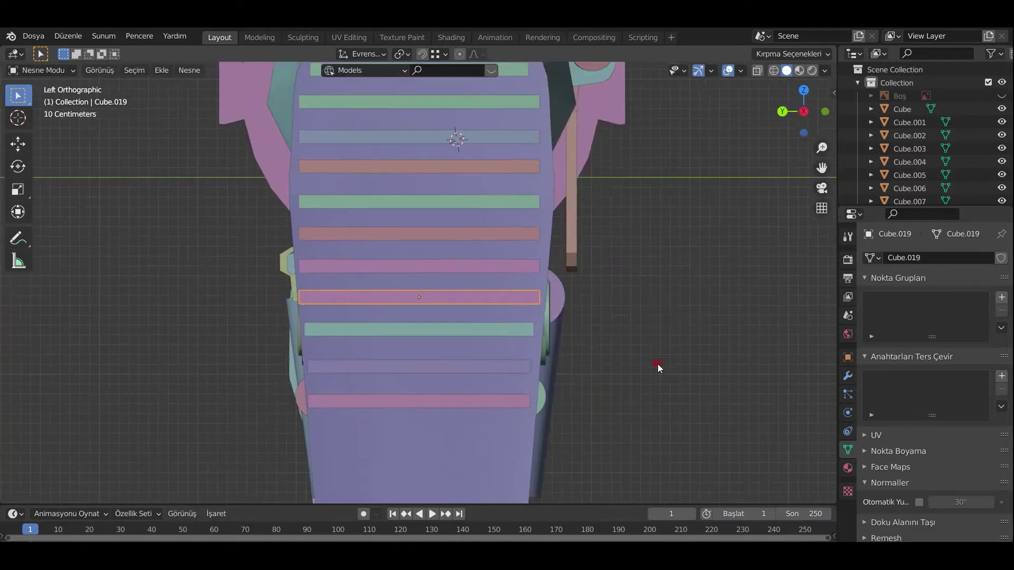
middle_drag(595, 375, 518, 208)
key(KP_1)
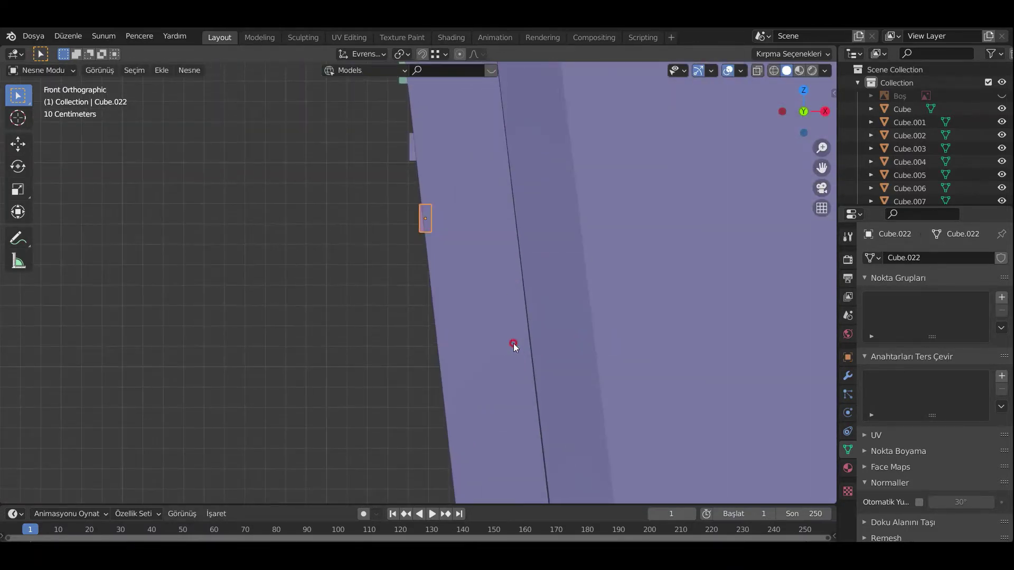
click(539, 476)
key(shift+d)
key(z)
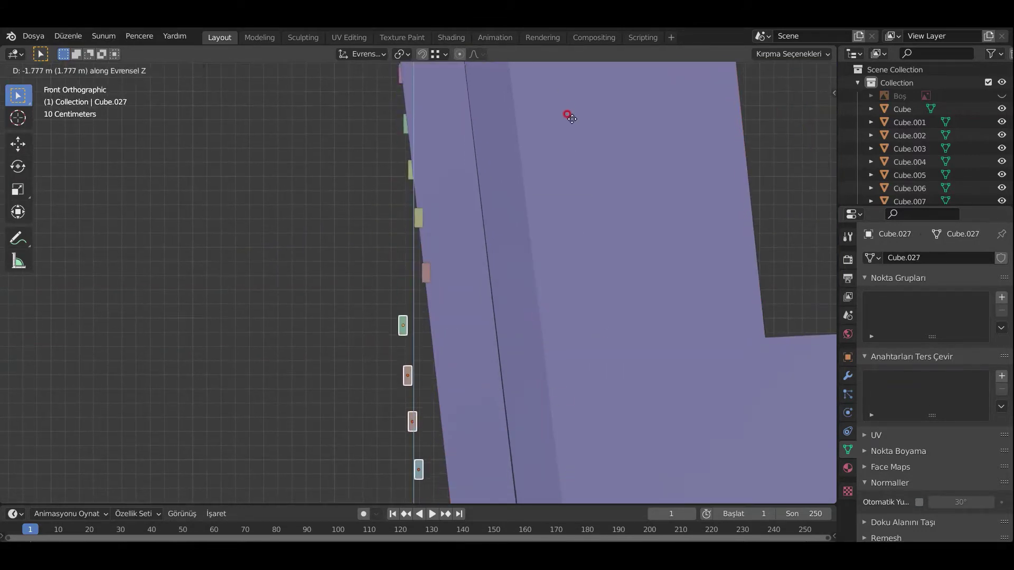
click(501, 270)
- Select the lowest bar in side view to resize it
click(426, 272)
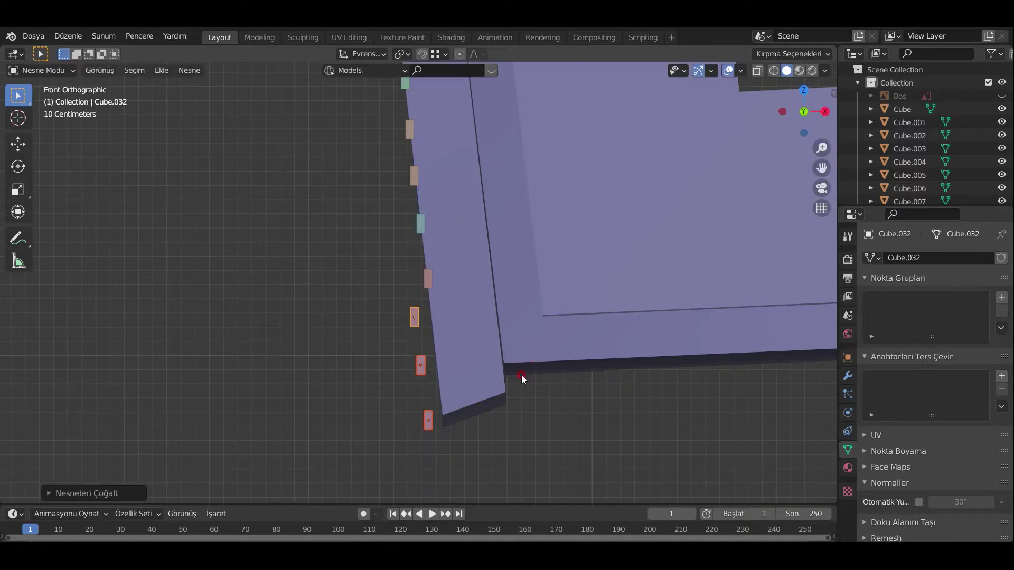
click(477, 426)
key(ctrl+KP_3)
scroll(552, 324, up, 3)
click(608, 340)
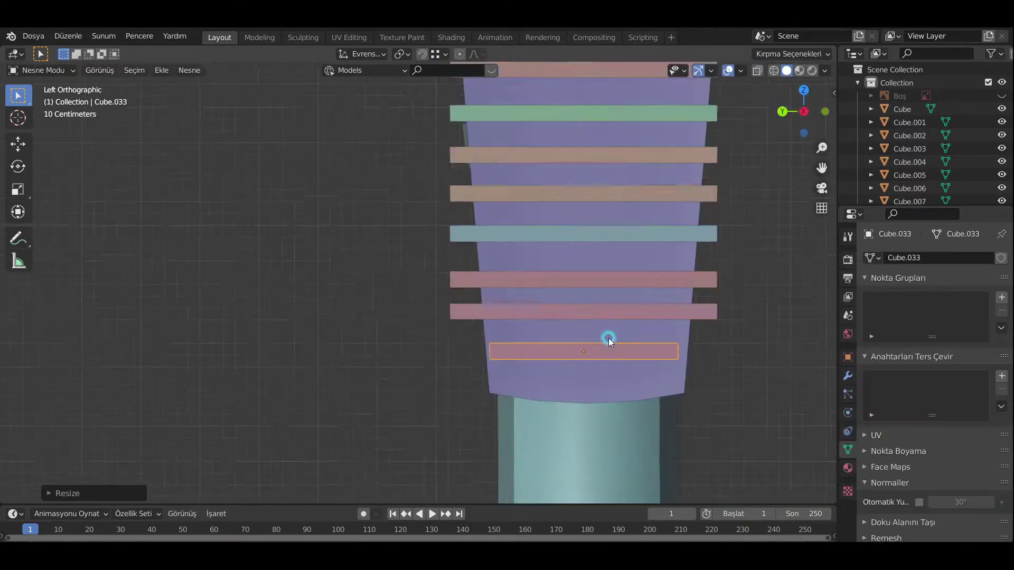
scroll(607, 341, up, 1)
key(s)
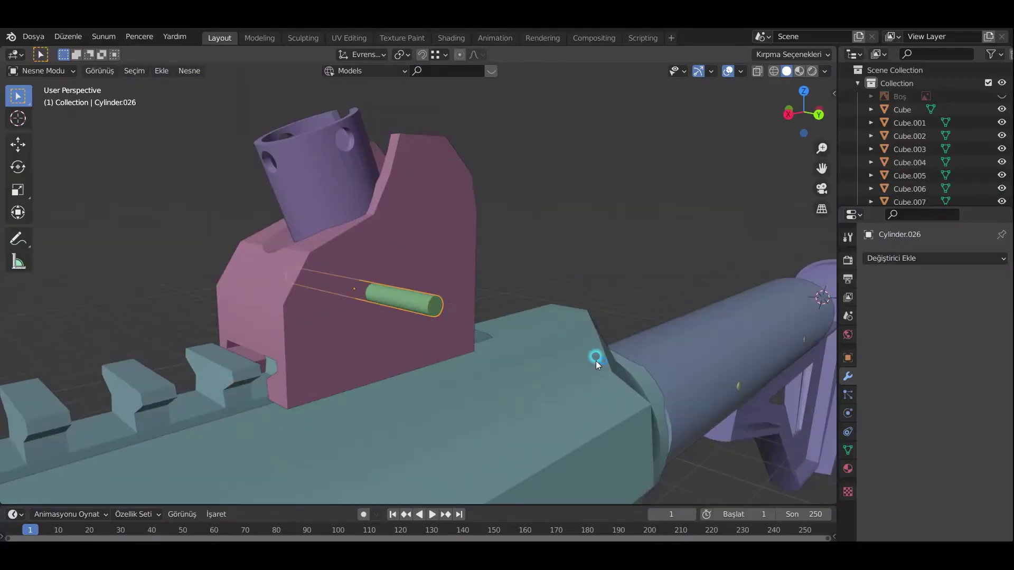
- Inset the cylinder's circular end face and cut a slot line across it
key(KP_Decimal)
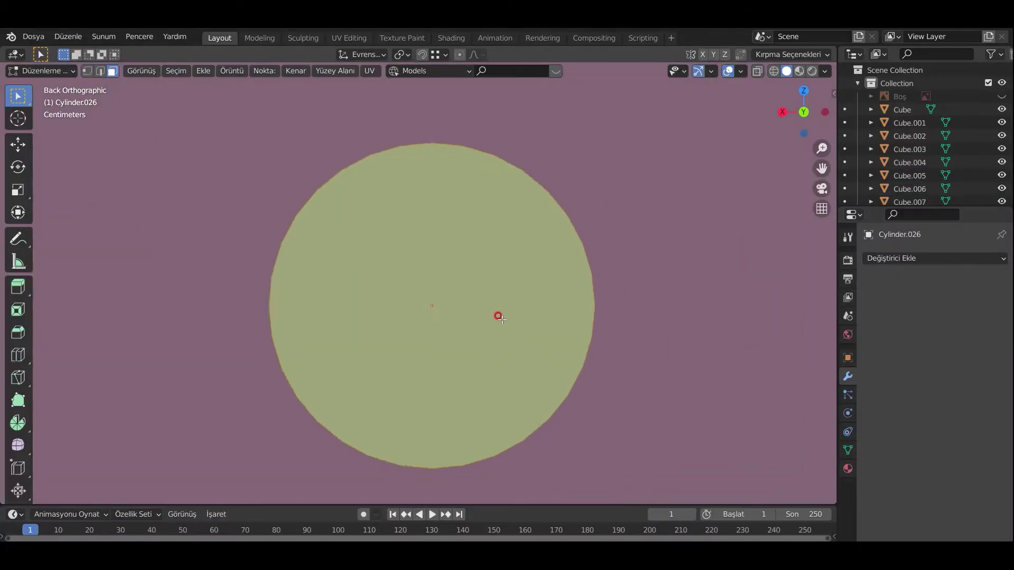
key(i)
click(639, 366)
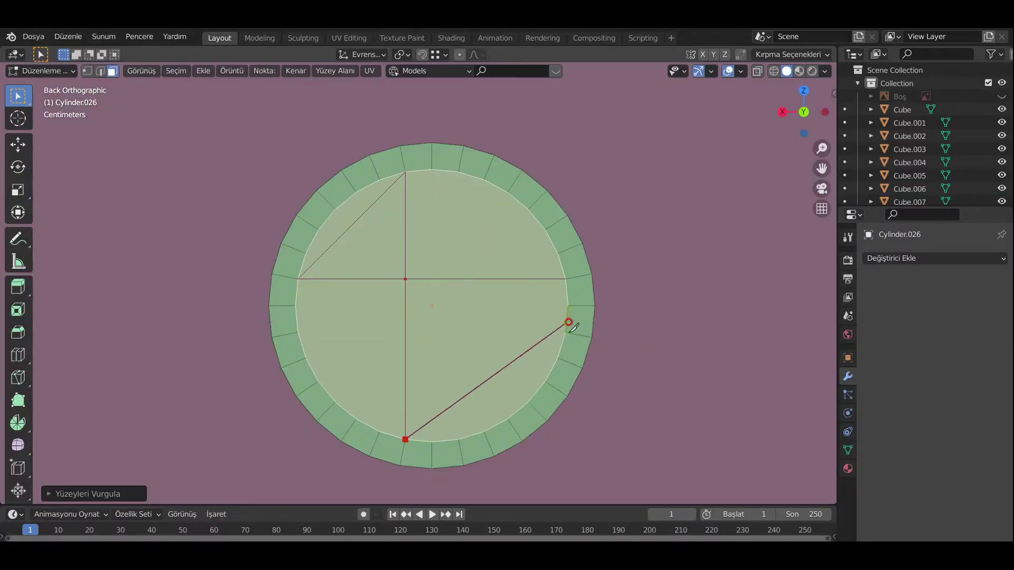
click(461, 334)
key(Return)
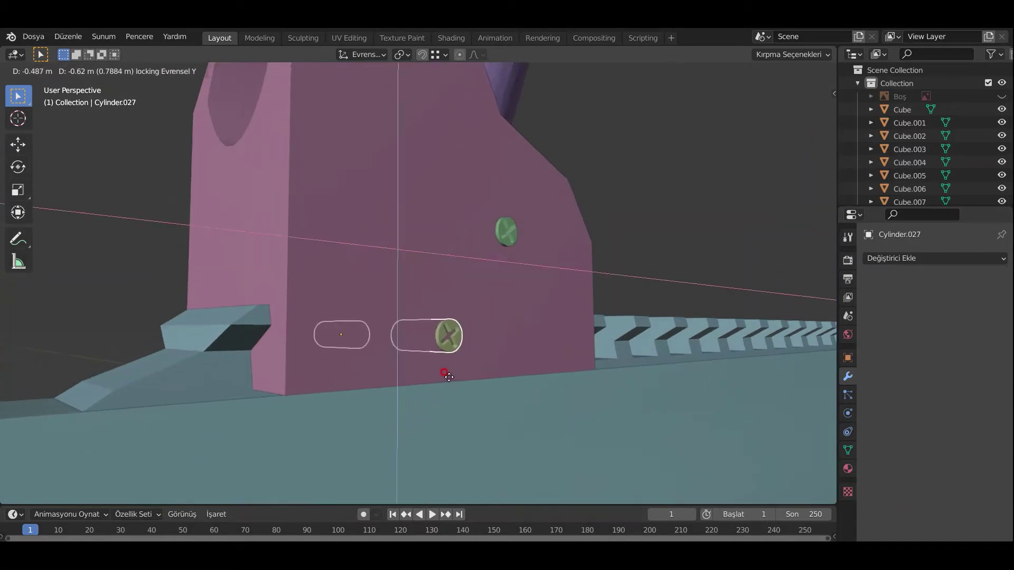
- Place a duplicate of the slotted cylinder as a second pin
click(449, 376)
key(KP_1)
key(g)
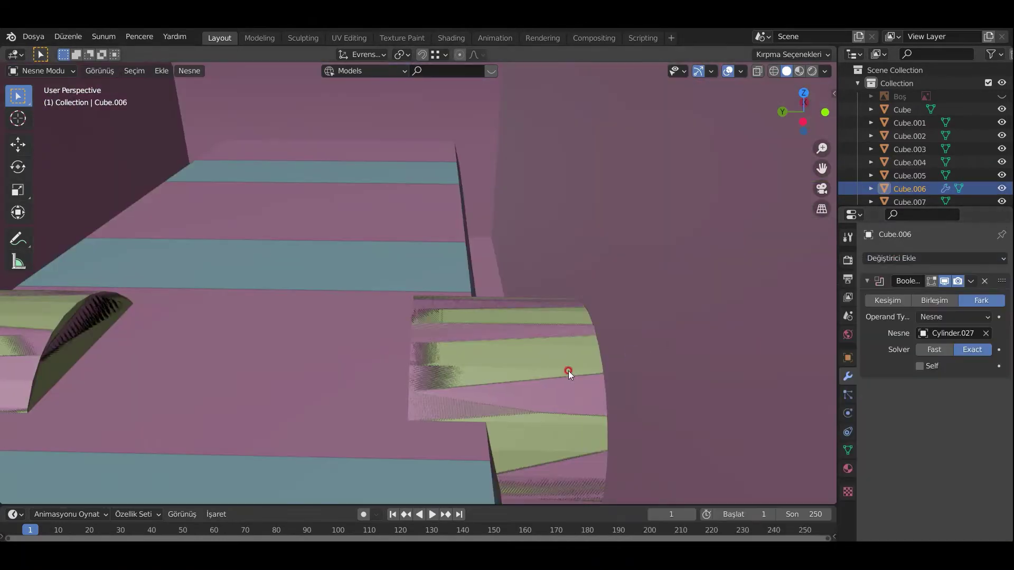
- Set Cylinder.027 as the Boolean modifier's cutting object
click(568, 371)
scroll(553, 400, down, 3)
mouse_move(566, 341)
middle_down()
mouse_move(433, 379)
mouse_move(683, 295)
mouse_move(570, 322)
middle_up()
- On Cube.006 in Edit Mode, scale the selected vertices along Y
click(335, 301)
key(Tab)
key(ctrl+KP_3)
key(s)
key(y)
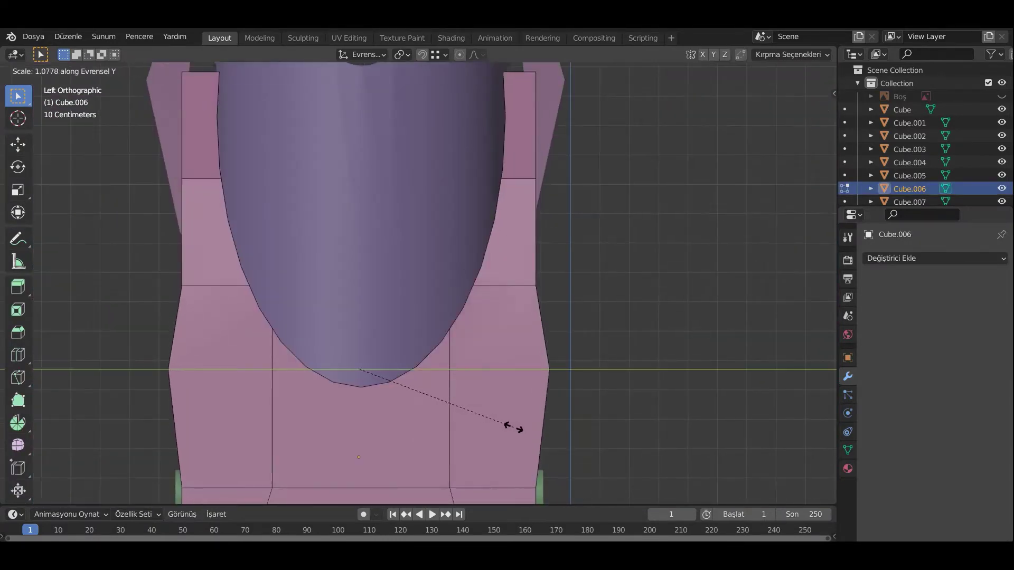
click(514, 428)
- In X-ray view, widen the block's opening along Y, then exit Edit Mode
key(alt+z)
shift+middle_drag(517, 168, 542, 244)
key(s)
key(y)
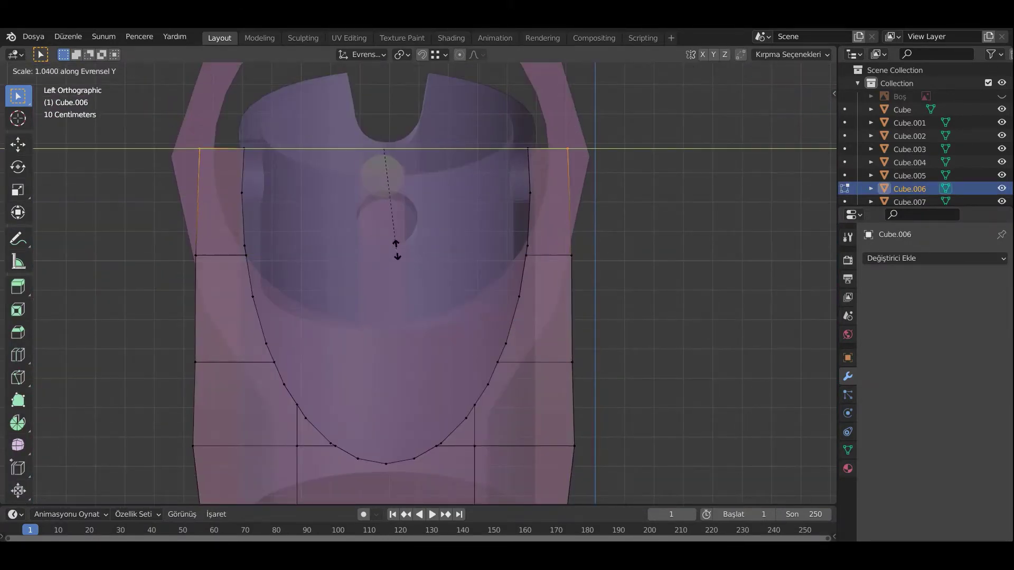
key(Tab)
mouse_move(492, 397)
middle_down()
mouse_move(489, 294)
mouse_move(354, 219)
mouse_move(546, 362)
mouse_move(671, 331)
mouse_move(558, 296)
mouse_move(280, 332)
mouse_move(387, 385)
mouse_move(401, 332)
mouse_move(487, 369)
mouse_move(315, 417)
middle_up()
key(alt+z)
- Select every object in top view and move the whole rifle
scroll(401, 331, down, 5)
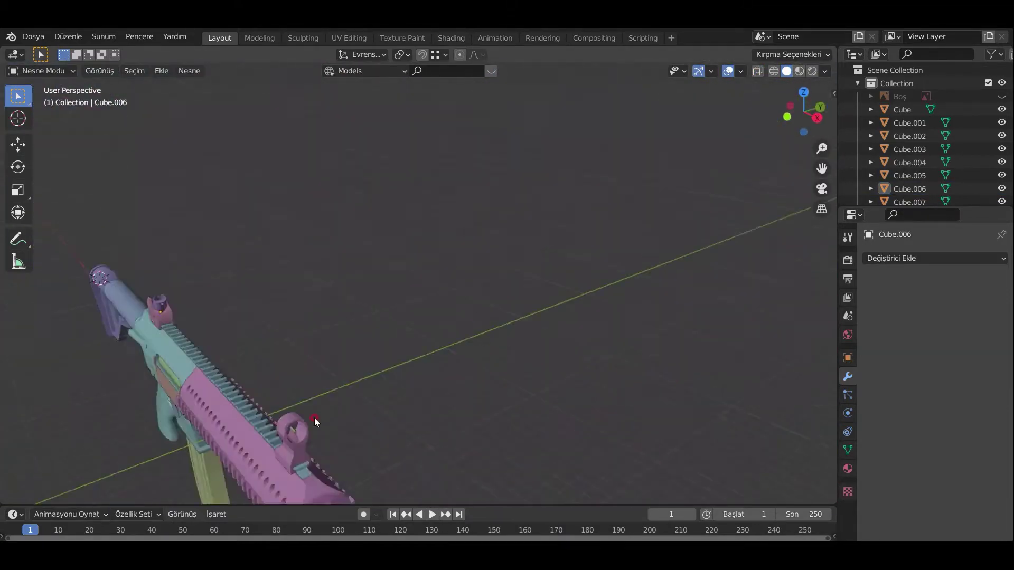
key(KP_7)
key(a)
scroll(443, 362, up, 2)
key(g)
scroll(491, 252, up, 4)
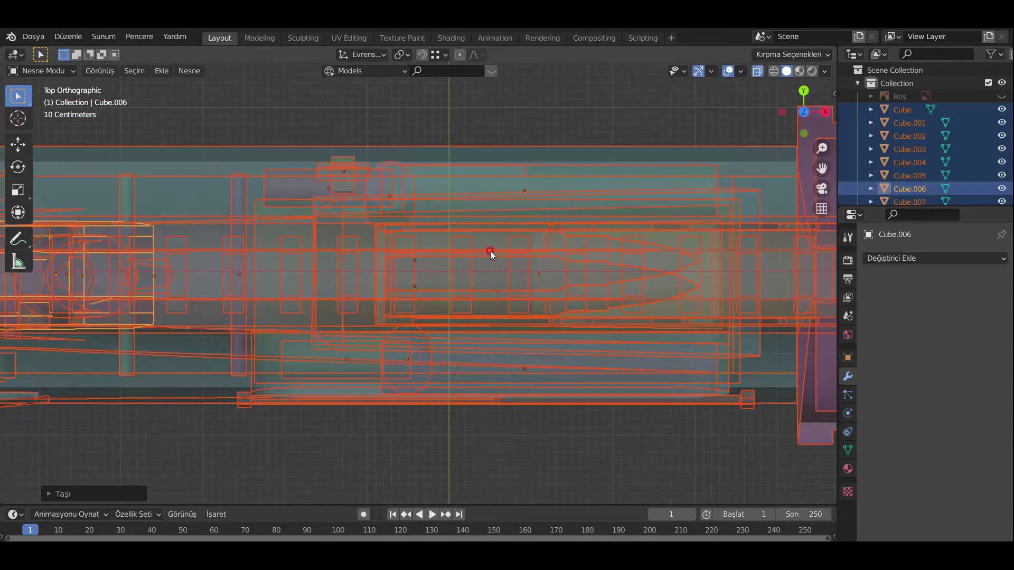
scroll(498, 350, up, 4)
scroll(465, 349, up, 3)
- Shift the rifle along Y, deselect all, and orbit to a side view
key(g)
key(y)
key(Escape)
scroll(472, 347, down, 5)
mouse_move(471, 347)
middle_down()
mouse_move(546, 266)
mouse_move(481, 309)
mouse_move(566, 392)
mouse_move(528, 365)
mouse_move(512, 290)
mouse_move(465, 253)
mouse_move(562, 364)
mouse_move(516, 359)
mouse_move(561, 370)
mouse_move(553, 356)
mouse_move(525, 384)
middle_up()
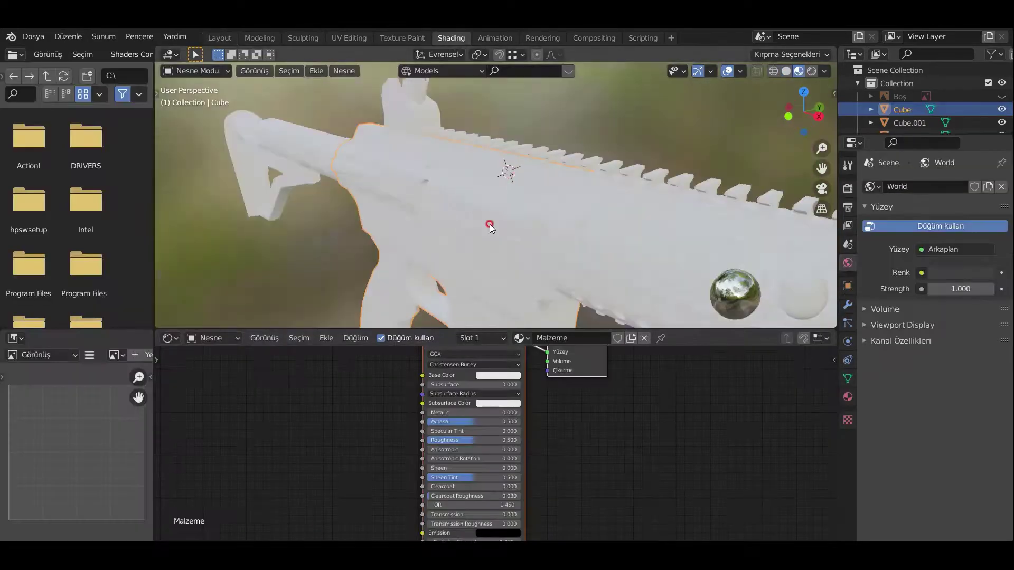
middle_drag(489, 224, 528, 296)
scroll(556, 413, down, 1)
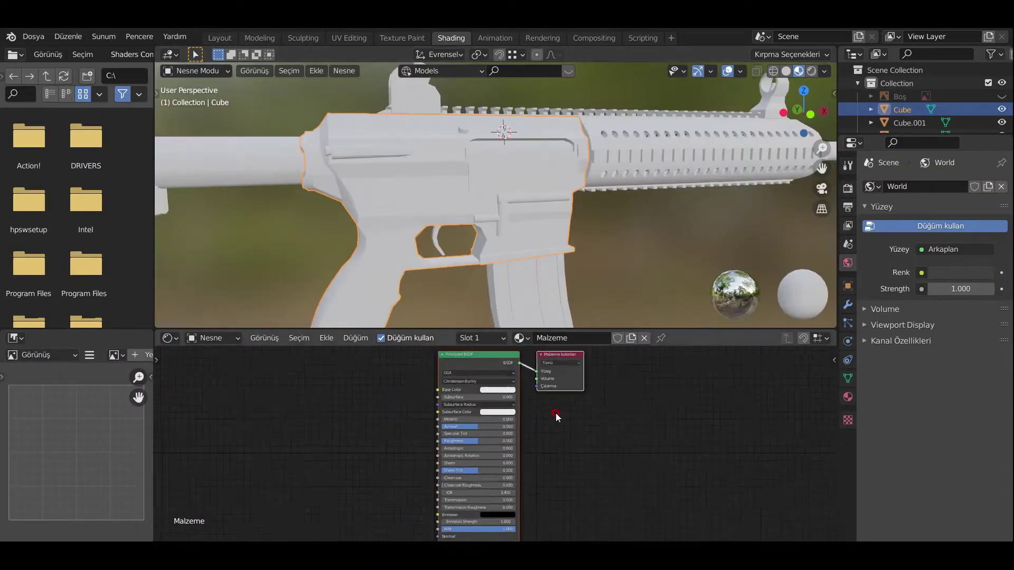
scroll(537, 436, up, 4)
- Make the material black (hex 000000) with Roughness 1.0
click(561, 321)
click(531, 341)
text(000000)
key(Return)
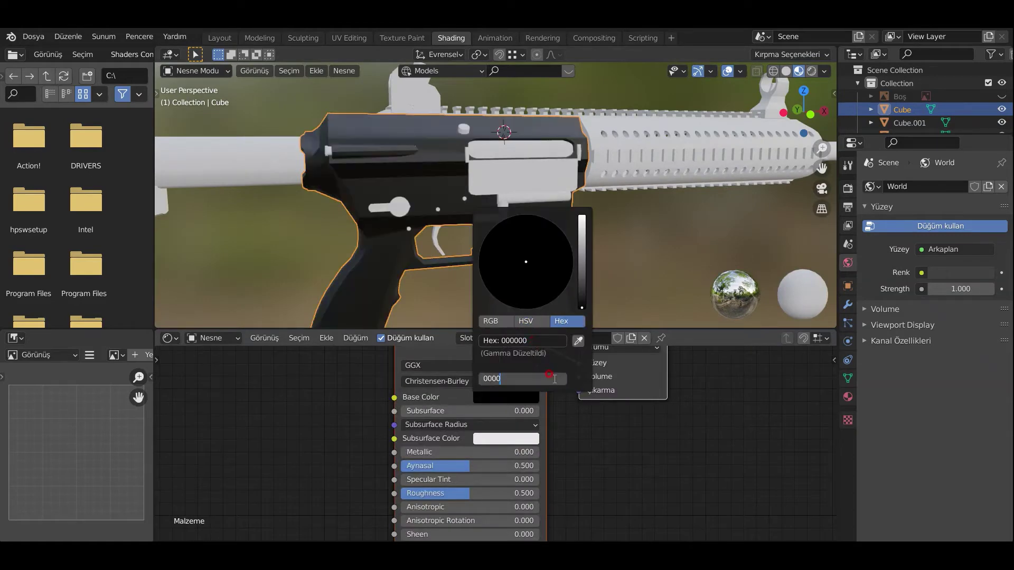
click(578, 343)
scroll(605, 240, up, 3)
drag(461, 496, 536, 493)
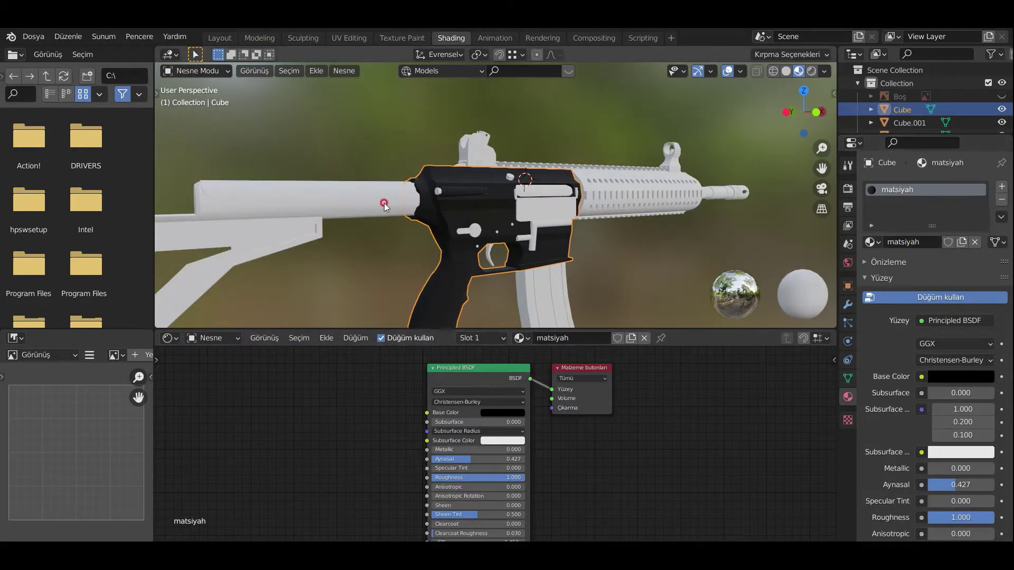
- Give the handguard a single-user black copy with Roughness 0.484
click(600, 242)
scroll(451, 242, up, 5)
click(468, 338)
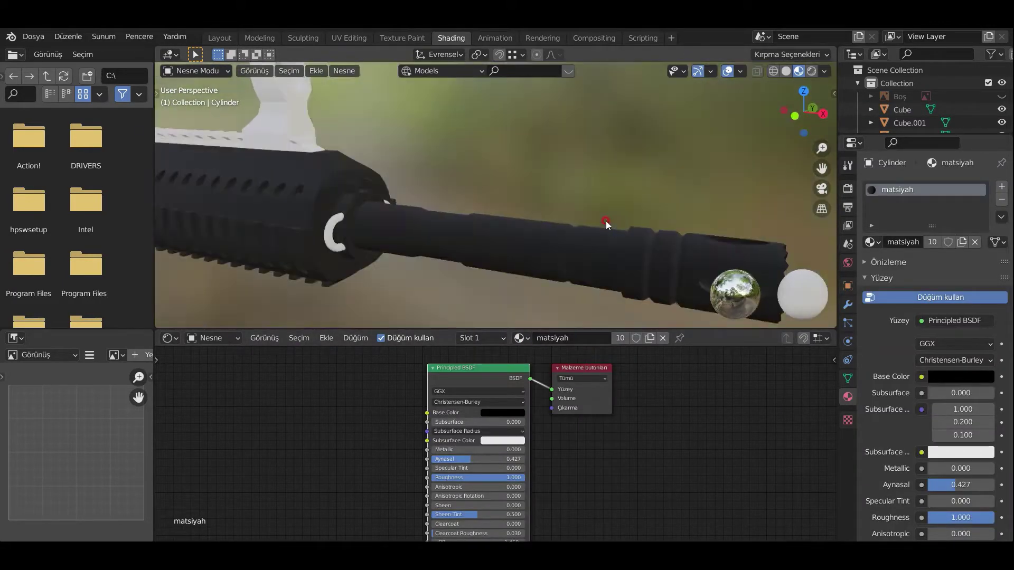
click(933, 242)
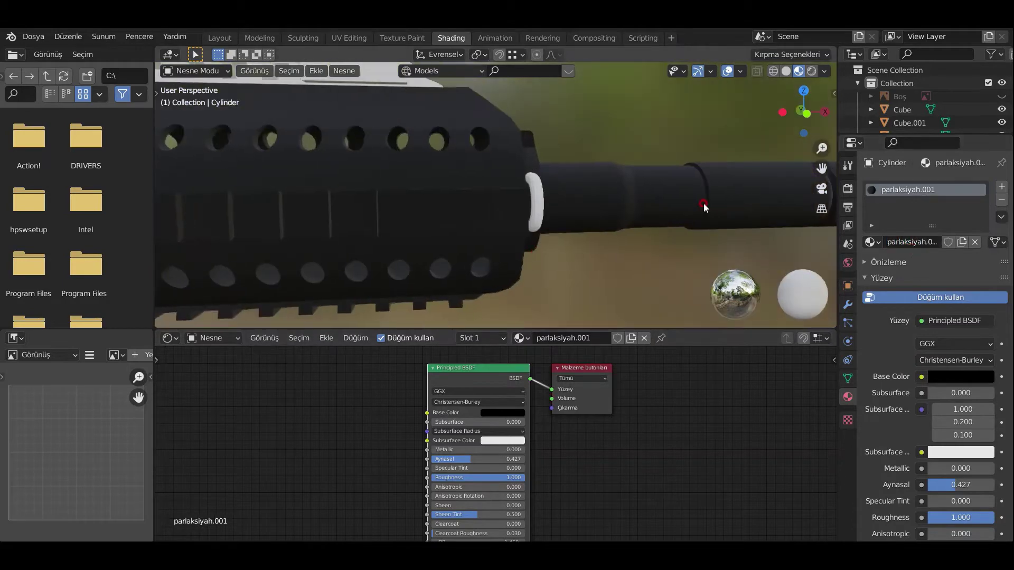
drag(966, 517, 956, 517)
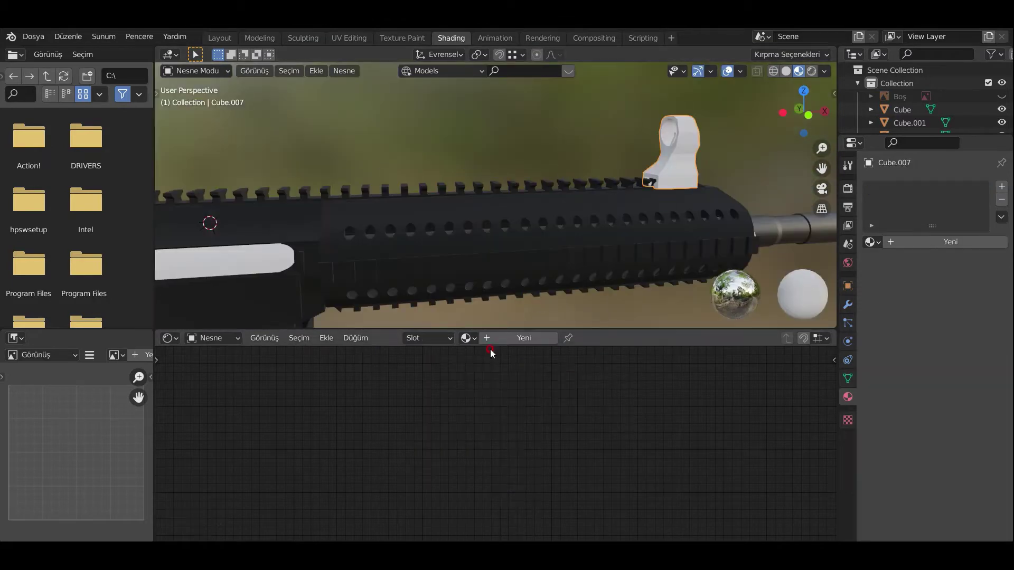
- Assign the glossy parlaksiyah.001 material to the sight block on the rail
click(520, 338)
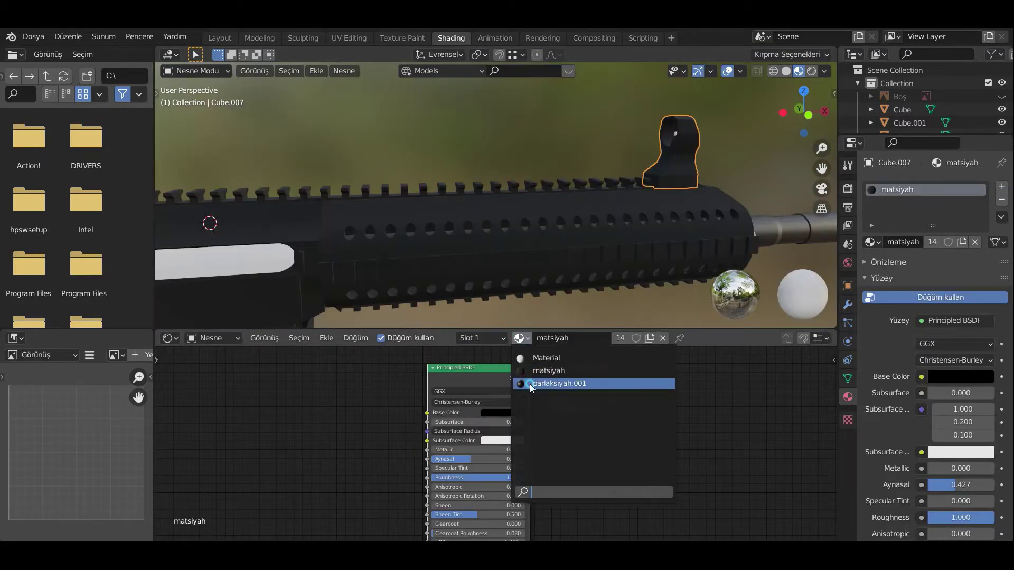
click(591, 385)
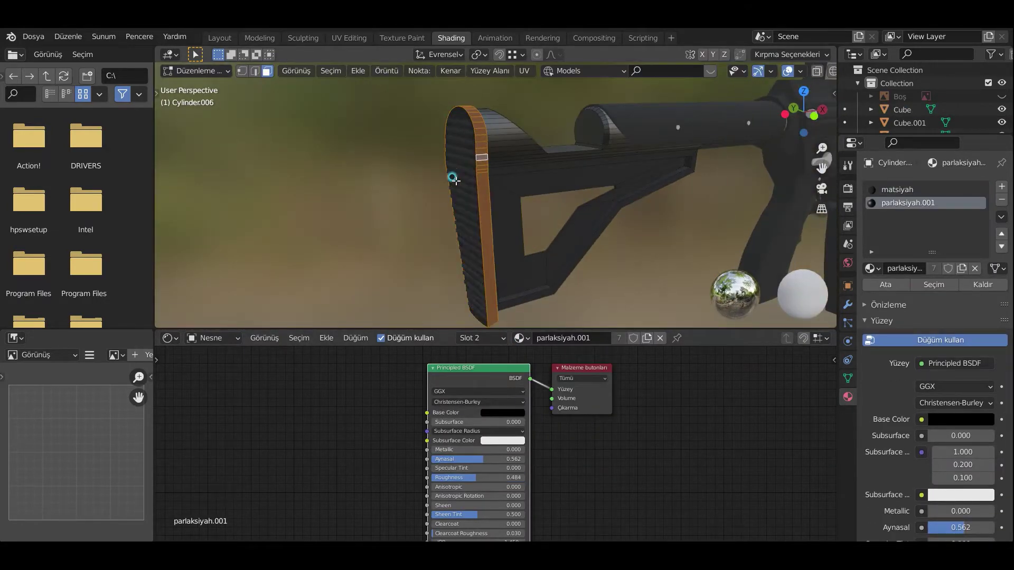
mouse_move(452, 178)
middle_down()
mouse_move(528, 222)
mouse_move(515, 241)
middle_up()
key(Tab)
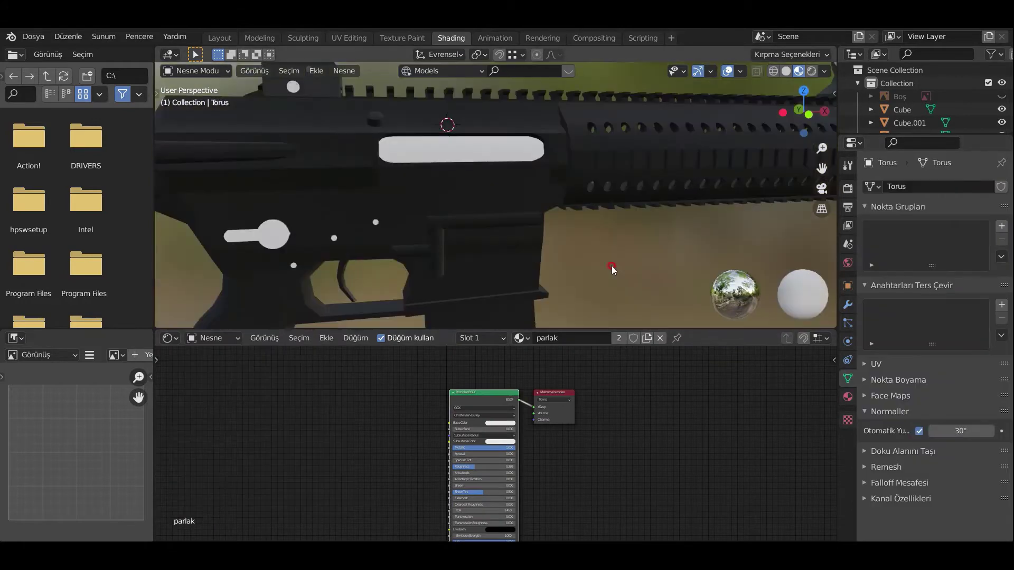
- Check the receiver's material, then select the small lever on it
click(334, 239)
click(300, 271)
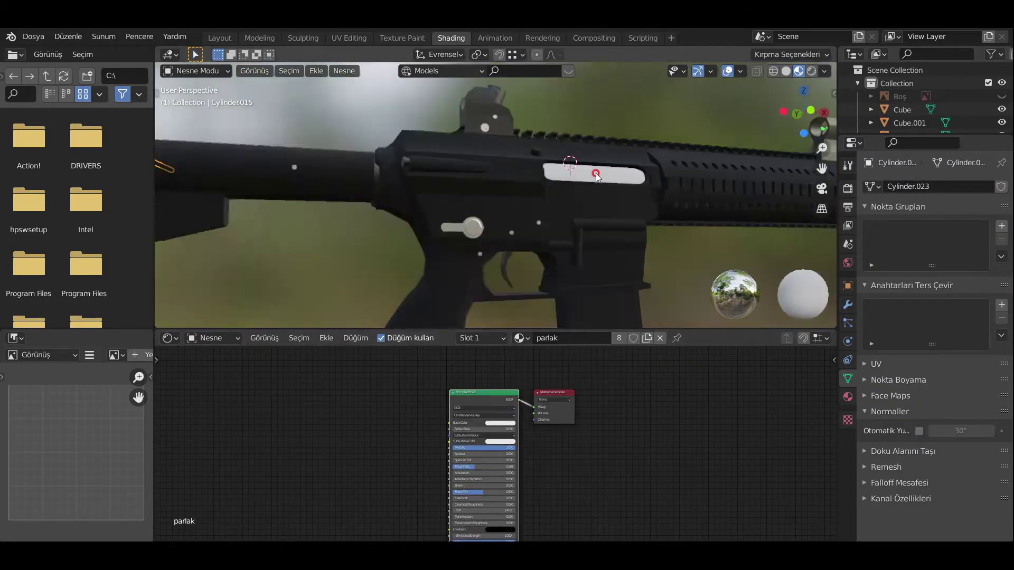
scroll(435, 166, up, 5)
click(414, 291)
middle_drag(413, 292, 486, 197)
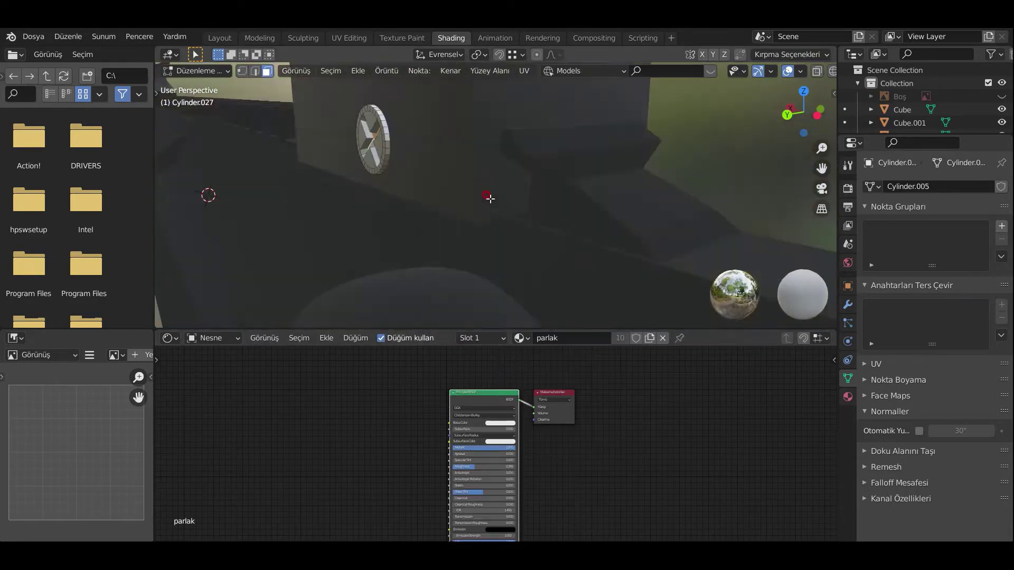
- Add a material slot to the lever and assign the parlak material
key(Tab)
click(847, 396)
click(1002, 186)
click(871, 269)
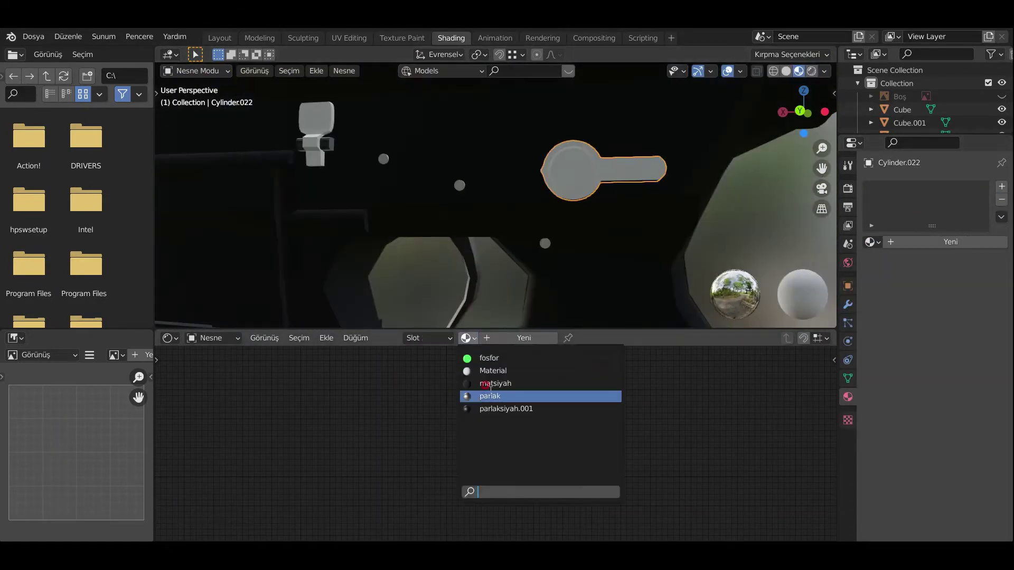
click(483, 396)
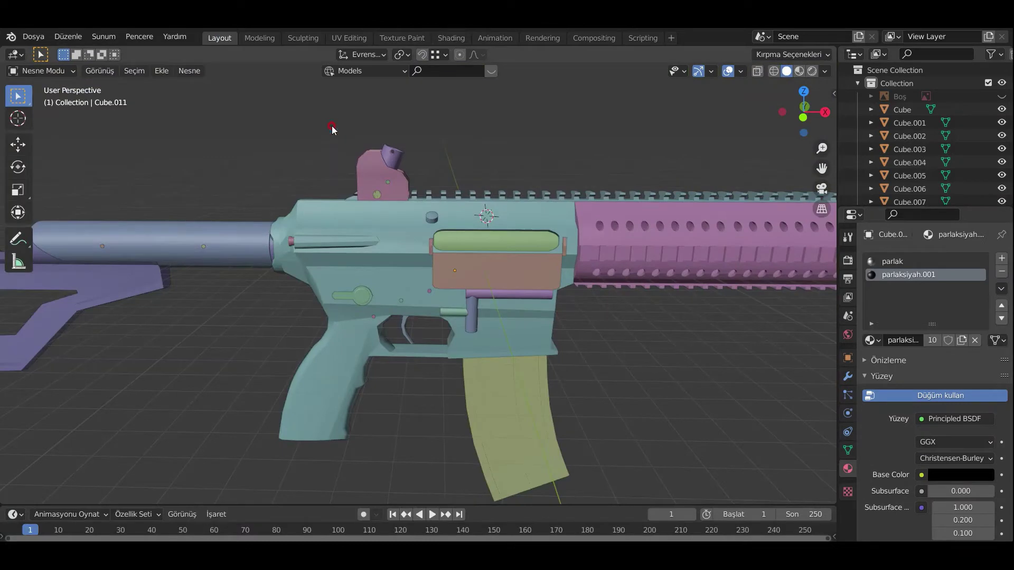
- Select the lower receiver parts and hide them
mouse_move(573, 306)
middle_down()
mouse_move(528, 254)
mouse_move(607, 305)
mouse_move(287, 299)
mouse_move(641, 338)
middle_up()
shift+click(607, 304)
shift+click(612, 285)
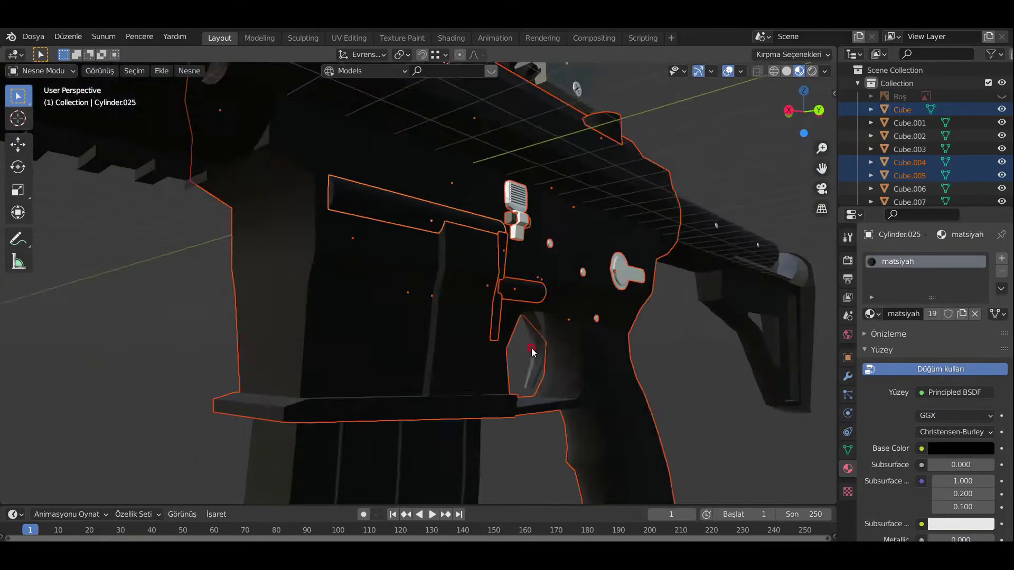
key(h)
scroll(649, 347, up, 3)
- Move the black barrel cylinder's geometry along X, then select the stock
click(426, 275)
click(549, 317)
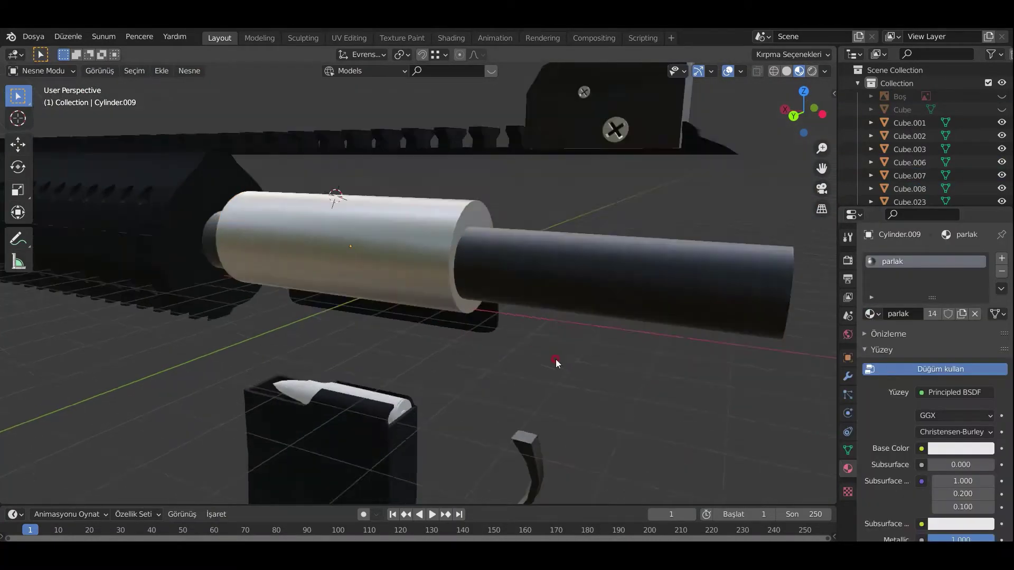
mouse_move(557, 363)
middle_down()
mouse_move(385, 376)
mouse_move(668, 284)
middle_up()
key(Tab)
key(g)
key(x)
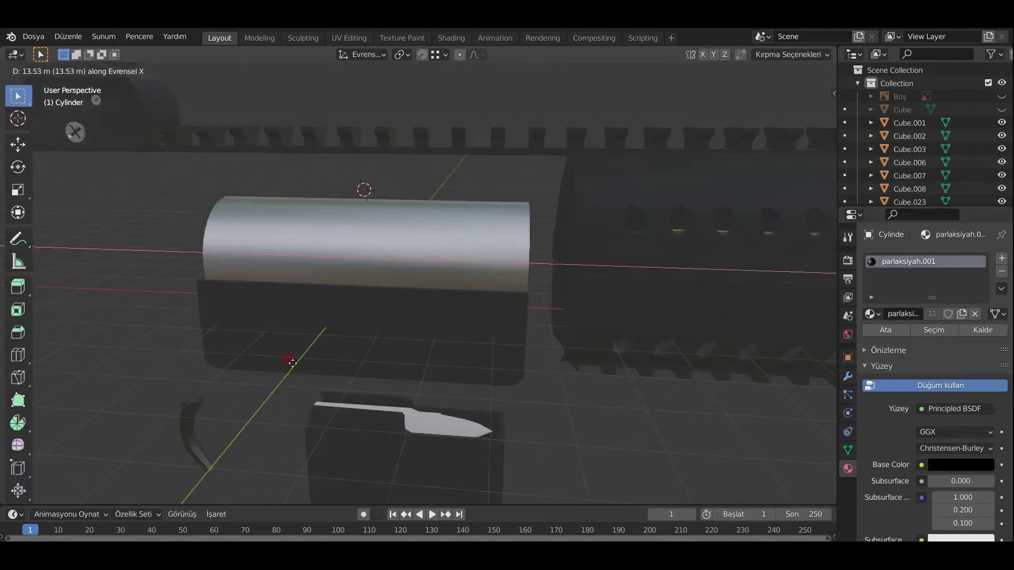
click(190, 367)
key(Tab)
mouse_move(355, 317)
middle_down()
mouse_move(450, 294)
mouse_move(271, 292)
middle_up()
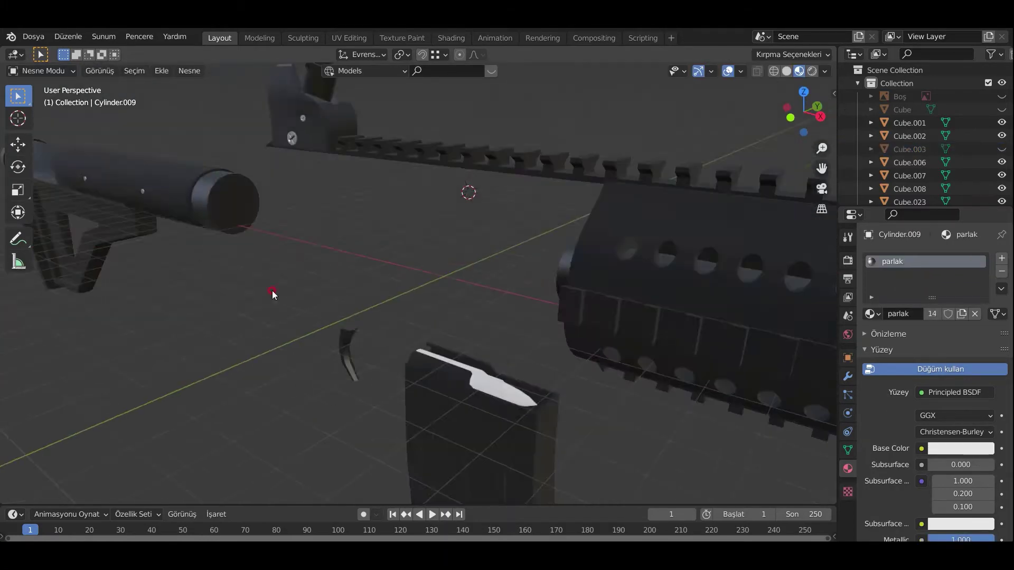
click(280, 227)
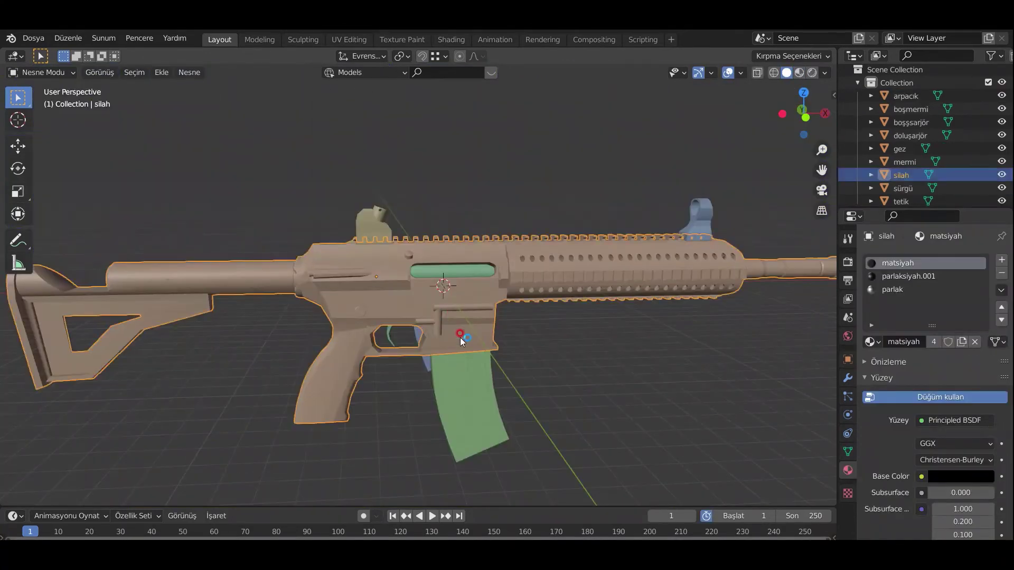
- Unwrap the silah object's UVs with Lightmap Pack
click(508, 291)
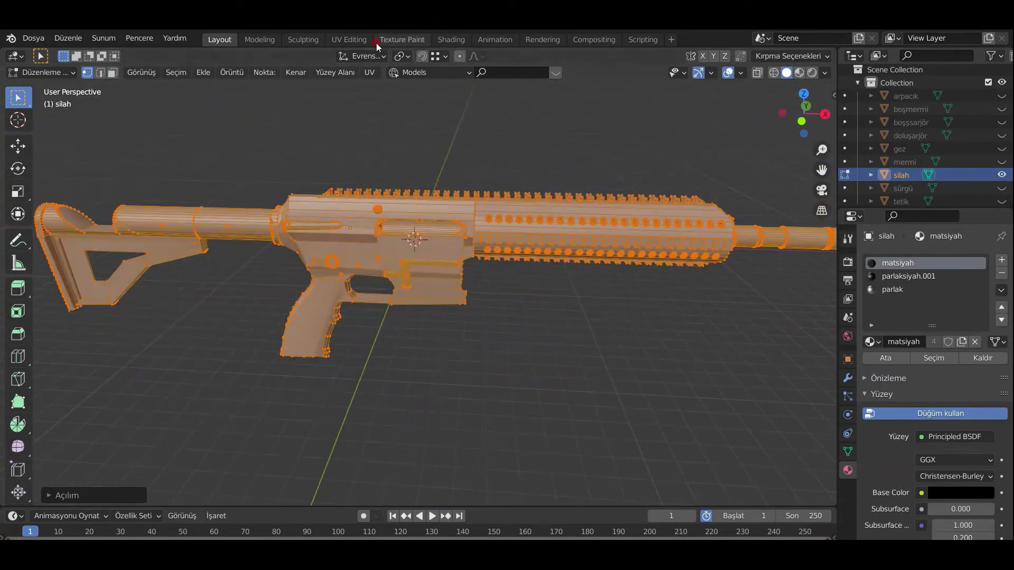
click(348, 40)
click(639, 486)
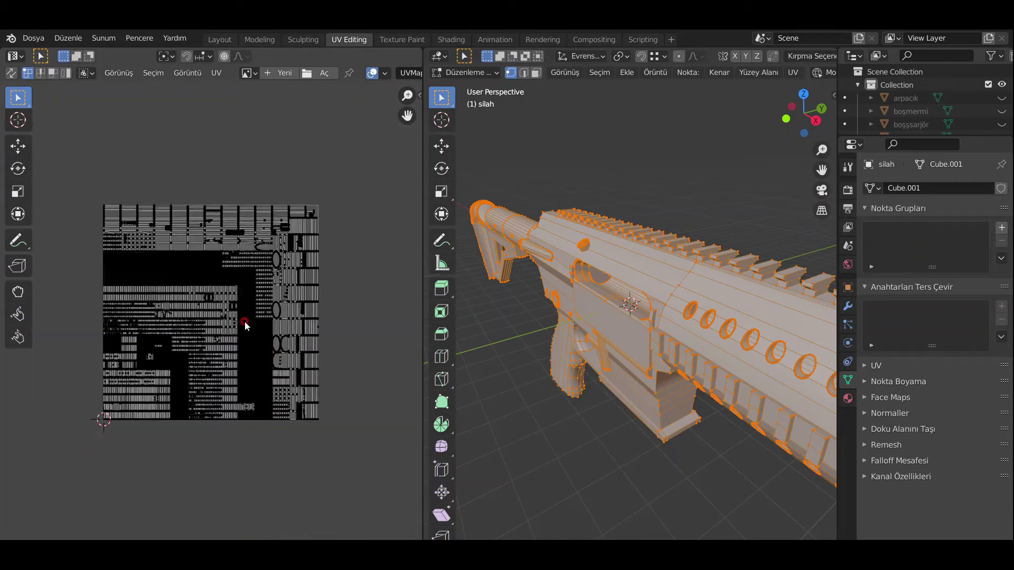
click(615, 484)
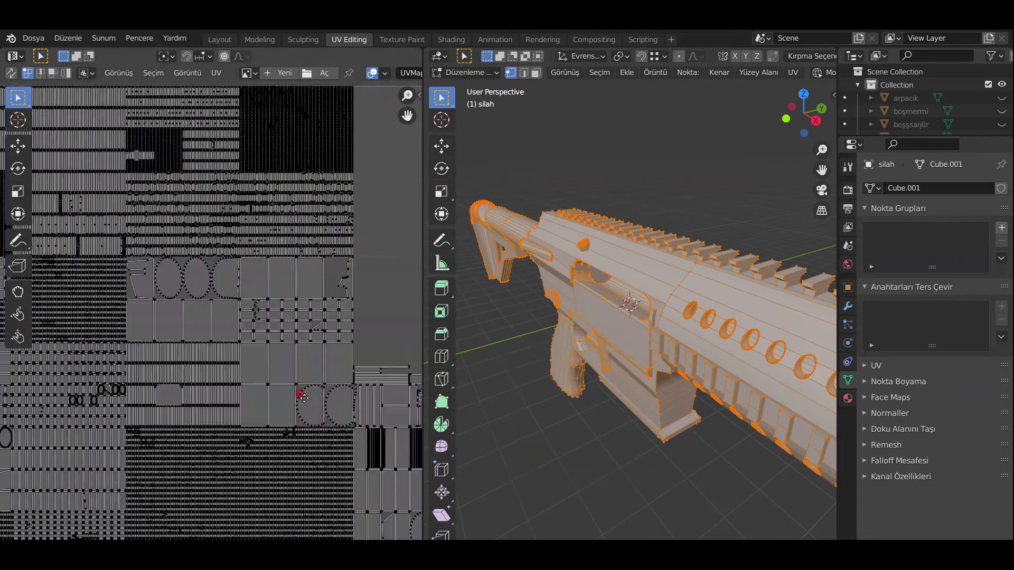
key(ctrl+Page_Up)
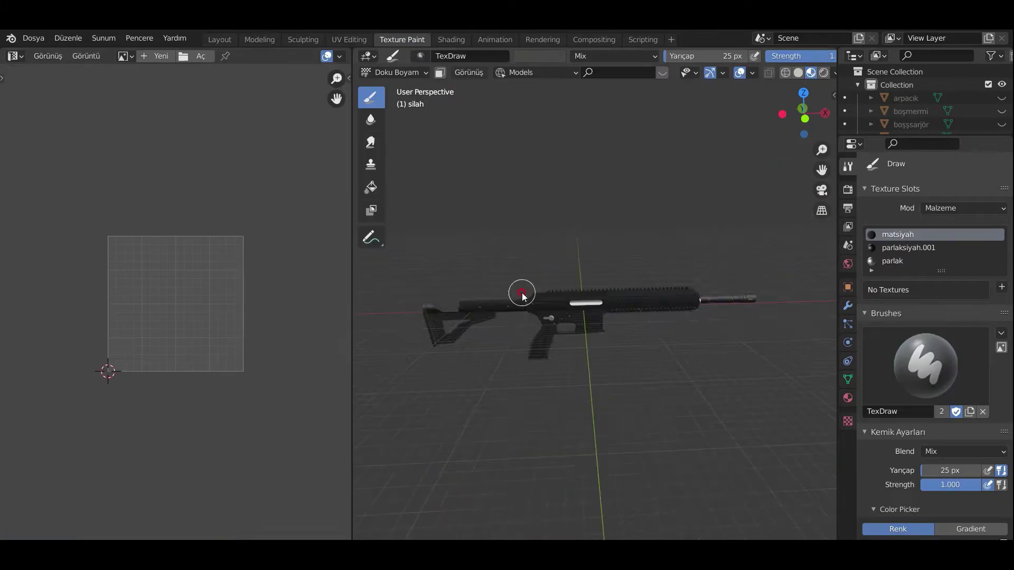
click(172, 59)
click(195, 122)
click(202, 264)
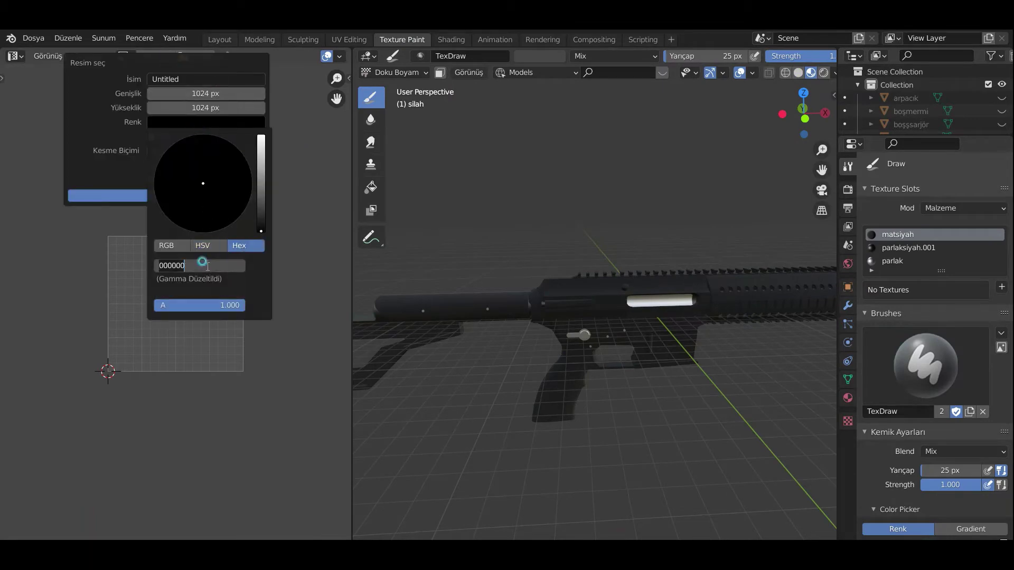
text(00000)
key(Return)
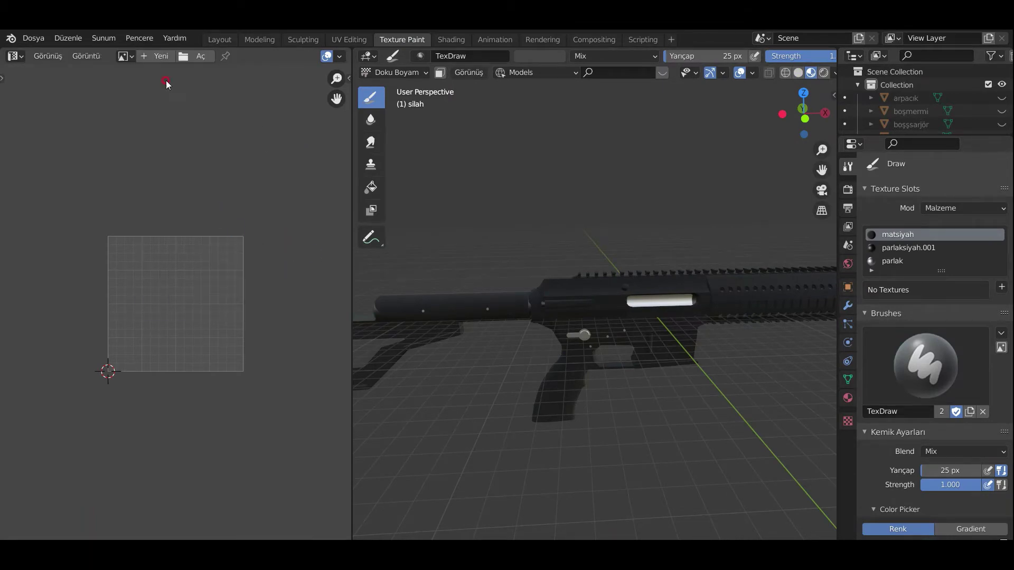
click(173, 201)
text(silah)
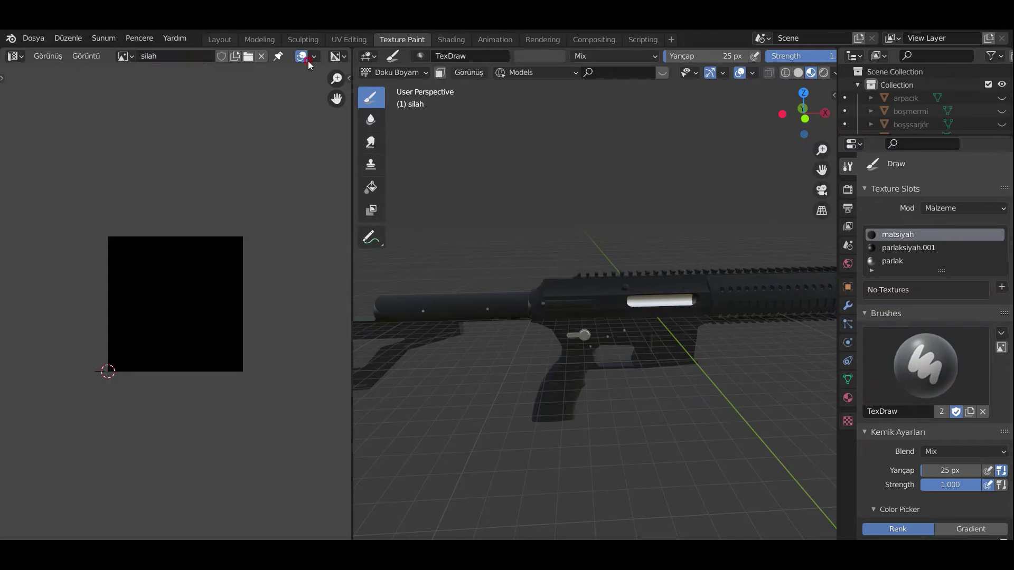
- Add an Image Texture node and link its Color to matsiyah's Base Color
click(451, 40)
key(shift+a)
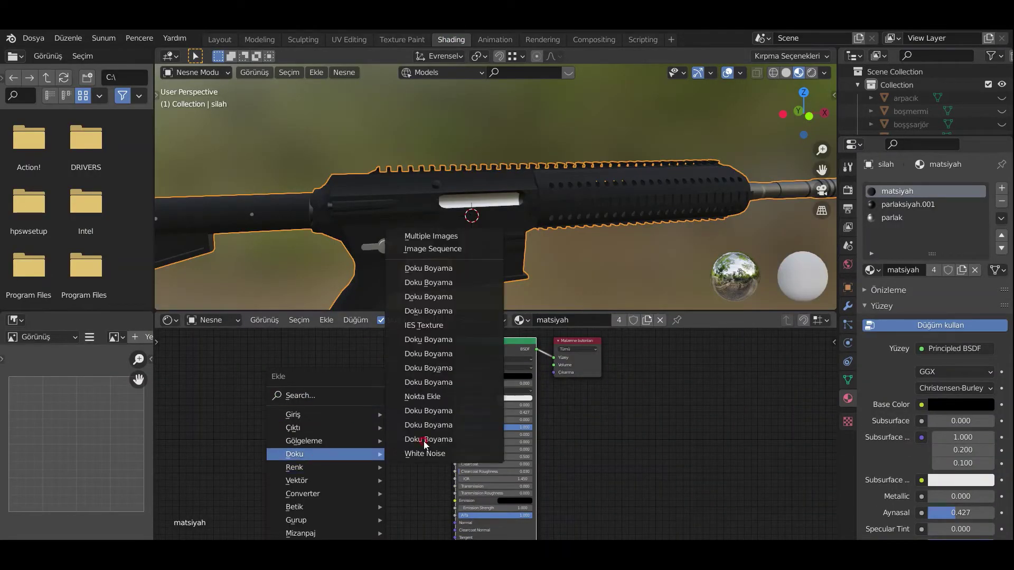
click(431, 459)
click(339, 388)
drag(355, 381, 455, 376)
scroll(427, 411, up, 2)
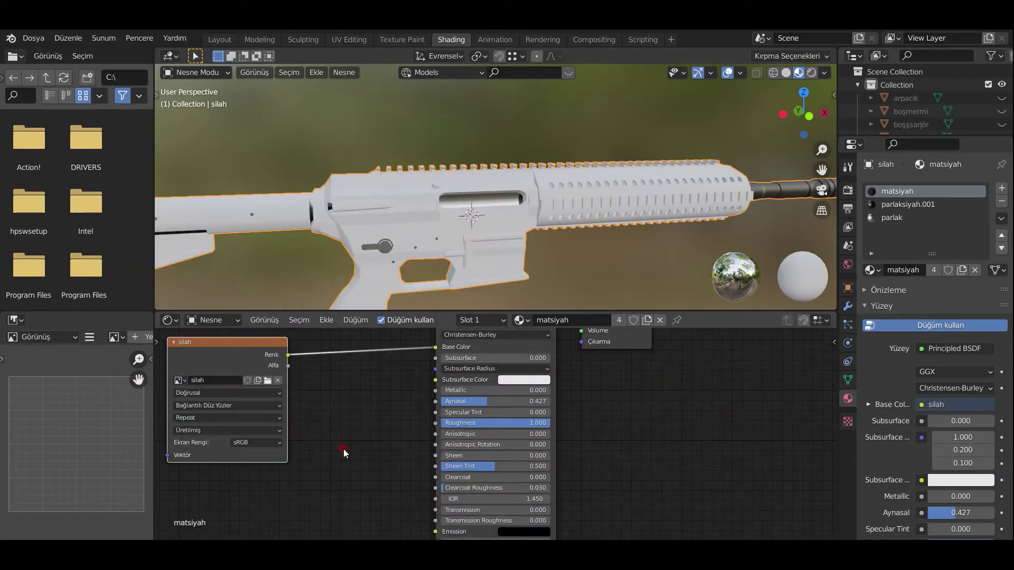
- Create a new brush texture using the scratch image from the KAAN folder on drive D
click(402, 39)
click(848, 421)
click(940, 207)
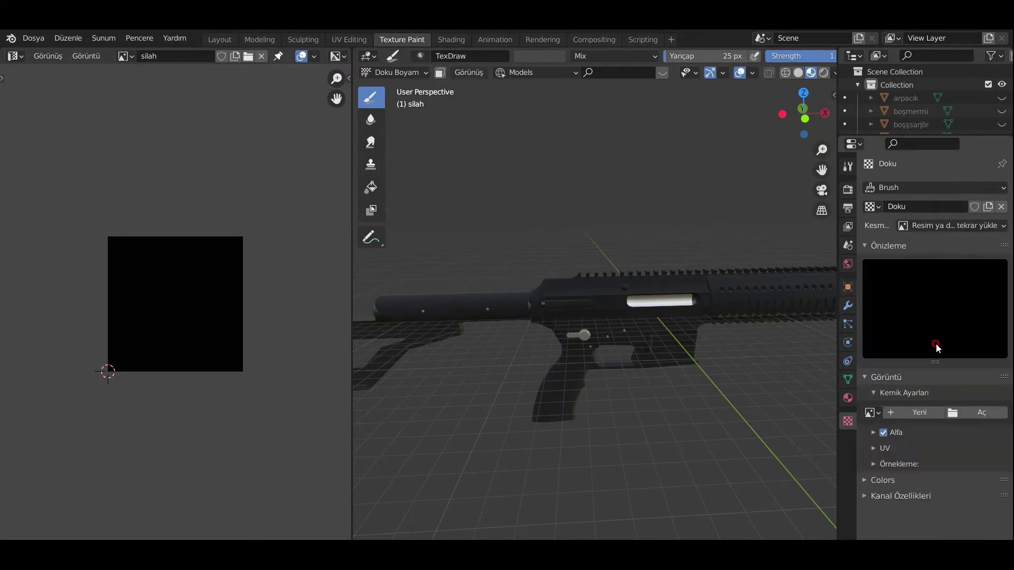
click(981, 413)
click(211, 160)
click(196, 476)
key(Escape)
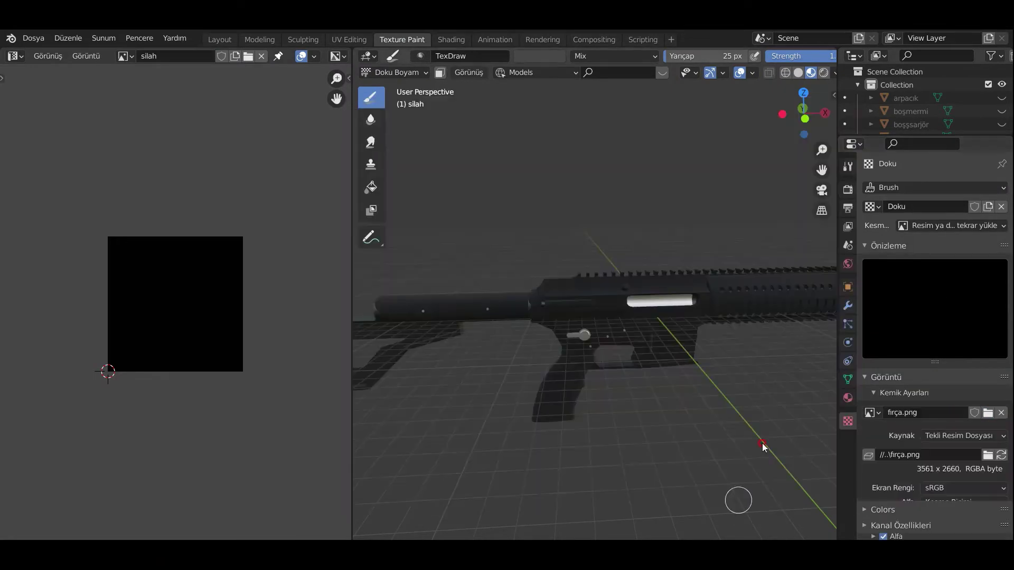
- Inspect the brush texture's image settings in the properties panel
scroll(918, 301, down, 2)
scroll(878, 410, down, 8)
click(879, 410)
scroll(878, 350, down, 3)
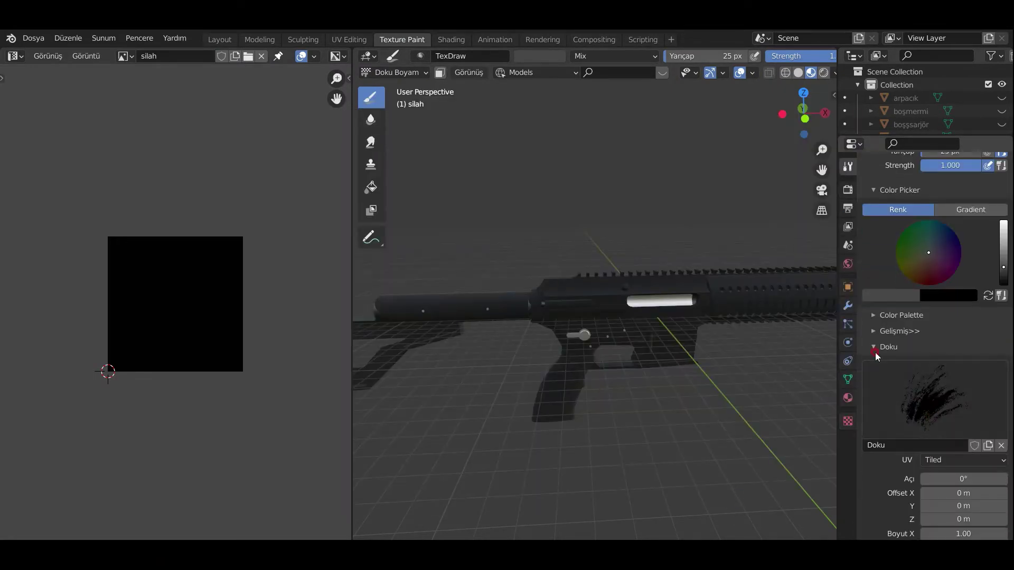
click(878, 351)
scroll(622, 244, up, 4)
scroll(621, 240, down, 1)
scroll(688, 333, down, 3)
scroll(595, 308, up, 4)
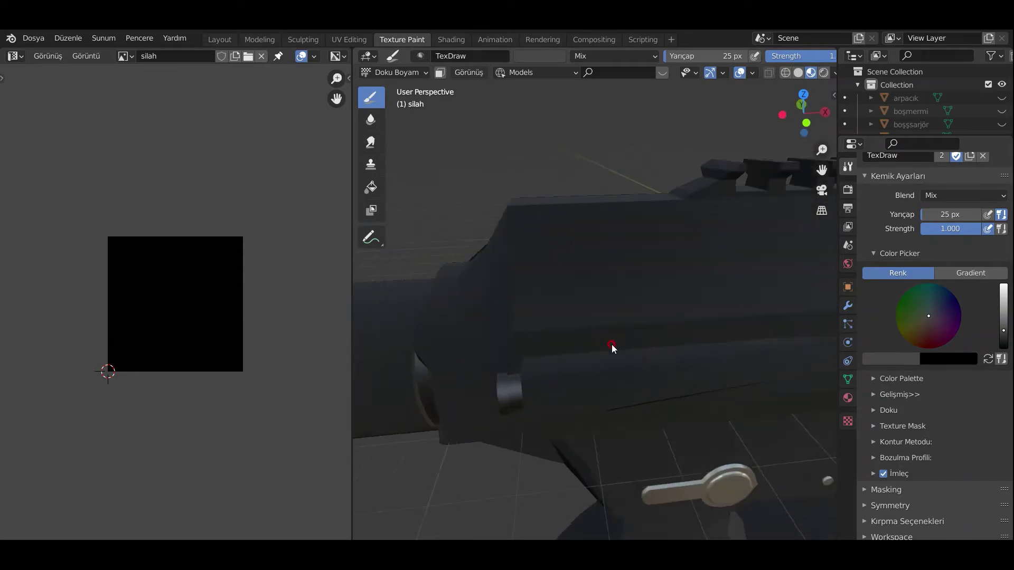
scroll(611, 347, up, 2)
scroll(925, 410, up, 5)
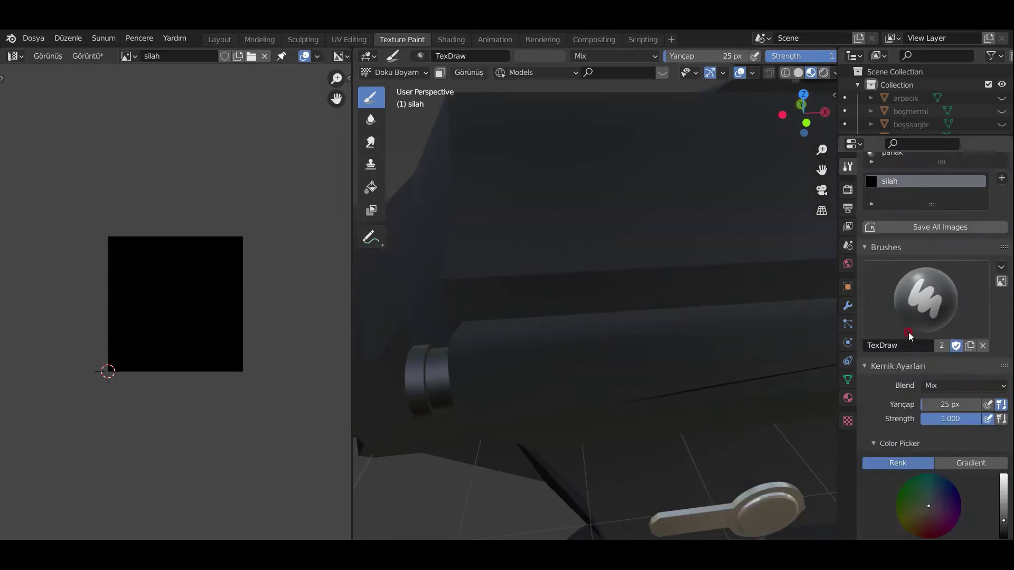
click(908, 332)
scroll(889, 502, down, 5)
scroll(900, 323, up, 8)
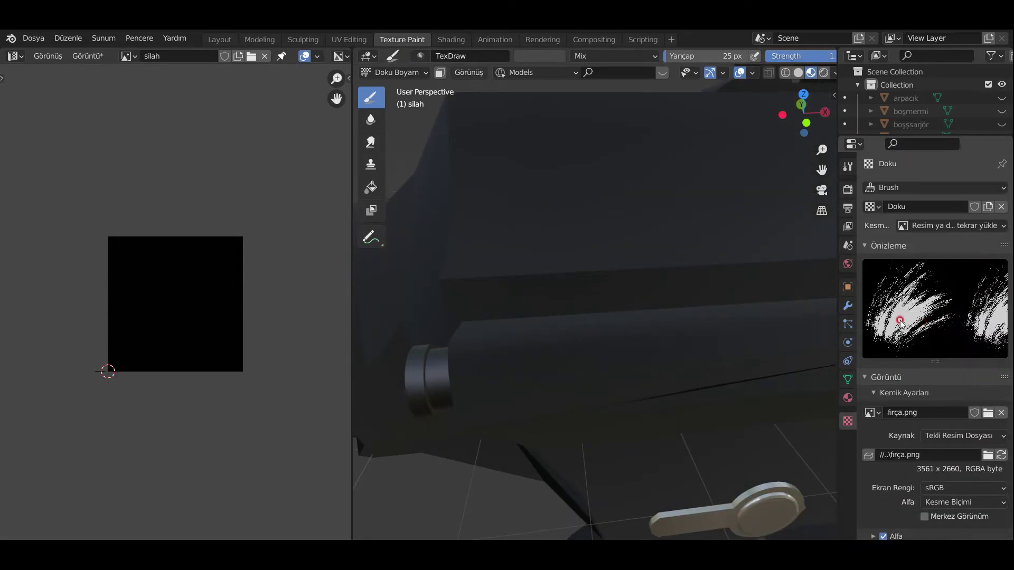
- Set the brush's texture mask mapping to Tiled
key(ctrl+Tab)
scroll(933, 382, up, 2)
scroll(929, 370, down, 5)
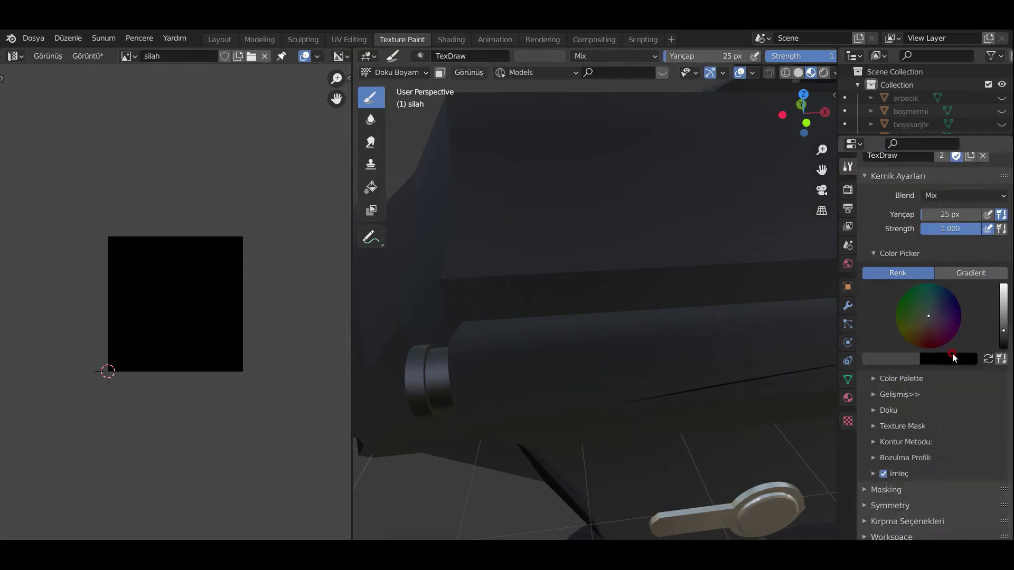
scroll(883, 442, down, 5)
scroll(898, 438, down, 4)
scroll(1002, 435, down, 3)
click(961, 482)
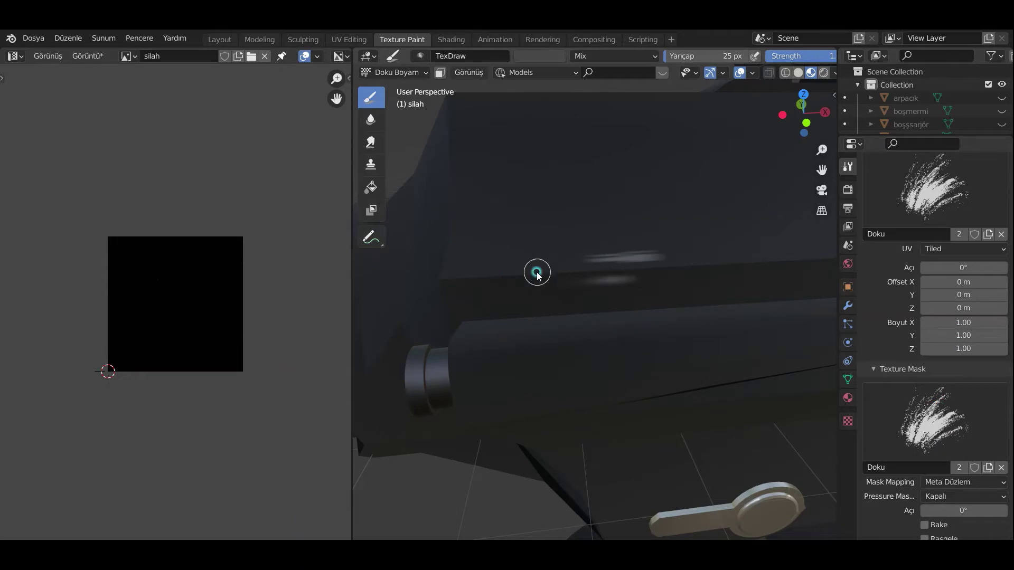
click(934, 453)
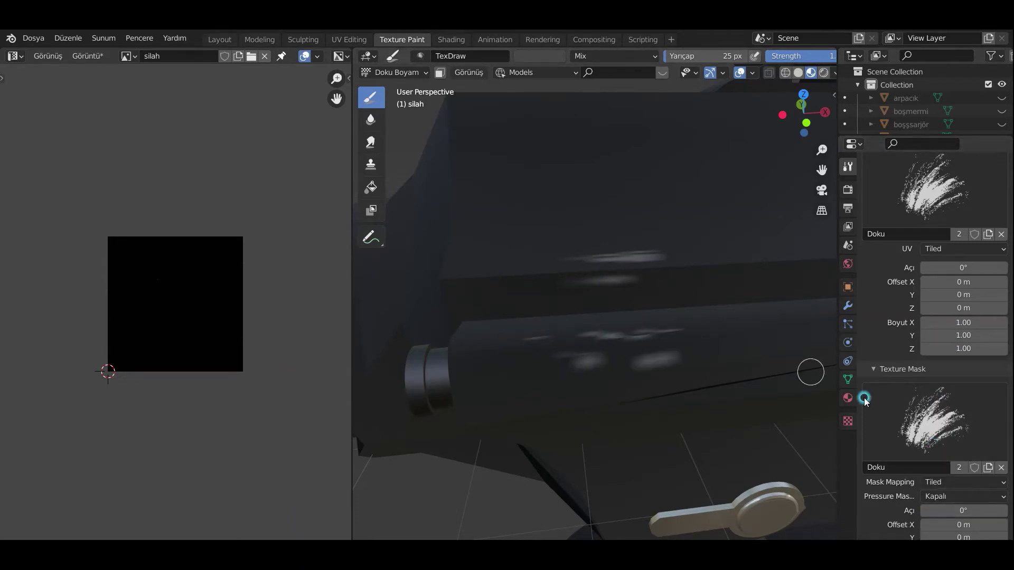
- Set the brush texture mapping to Rasgele after trying Stencil and Meta Düzlem
scroll(940, 338, up, 4)
click(964, 334)
click(935, 391)
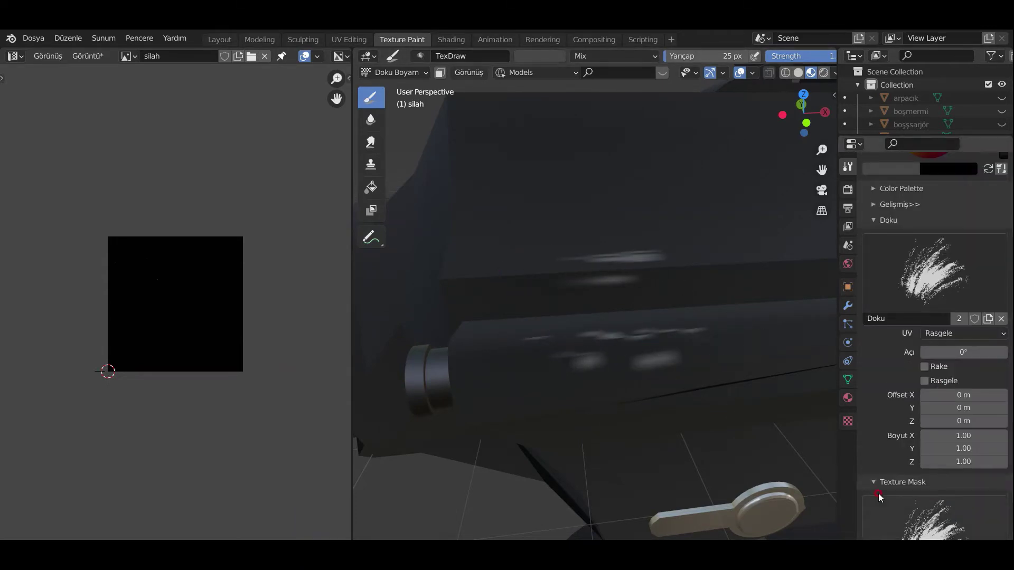
click(898, 482)
click(945, 333)
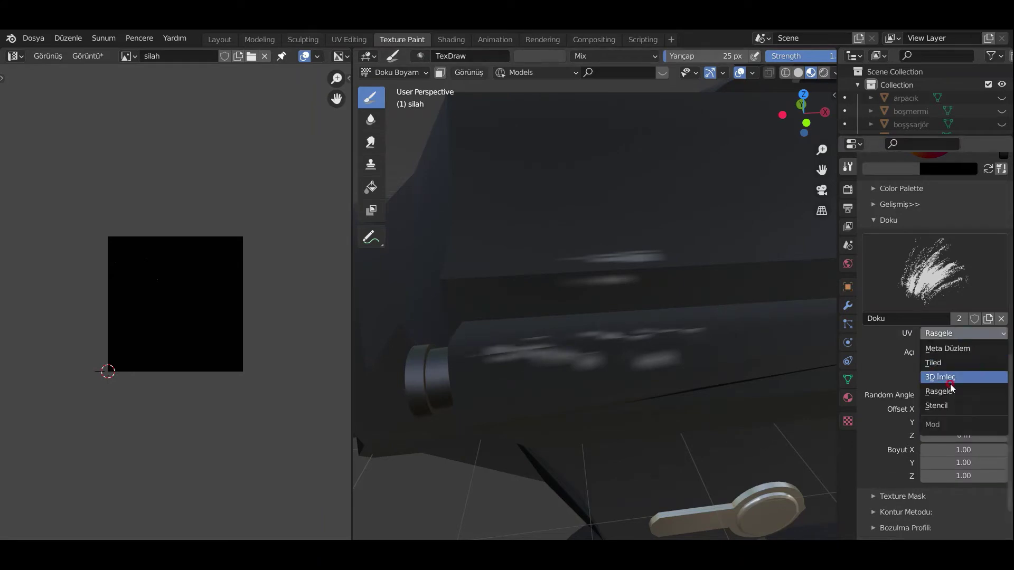
click(950, 383)
click(948, 349)
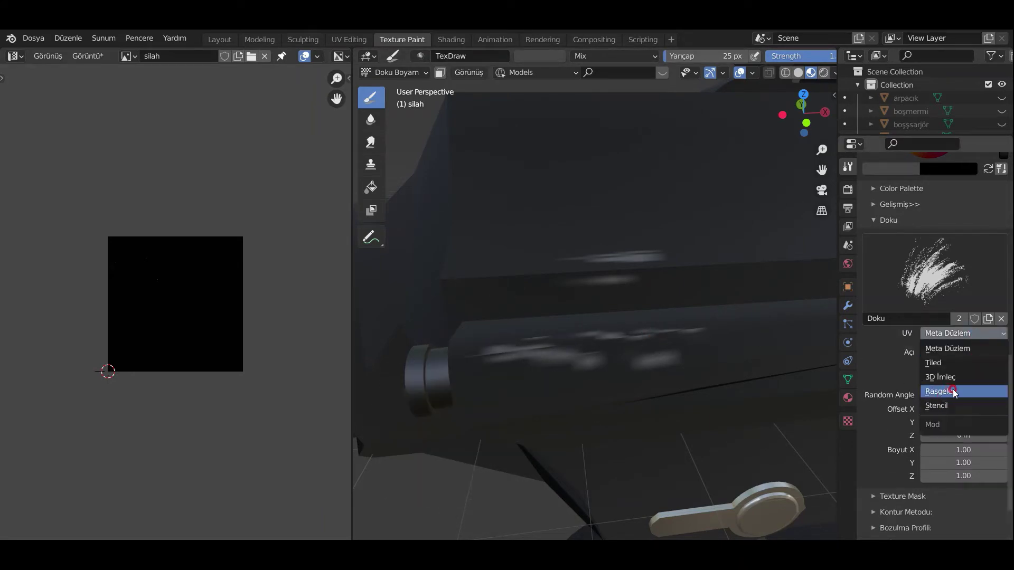
click(953, 392)
- Switch to front orthographic view and set the brush radius to 16 px
middle_drag(716, 358, 553, 348)
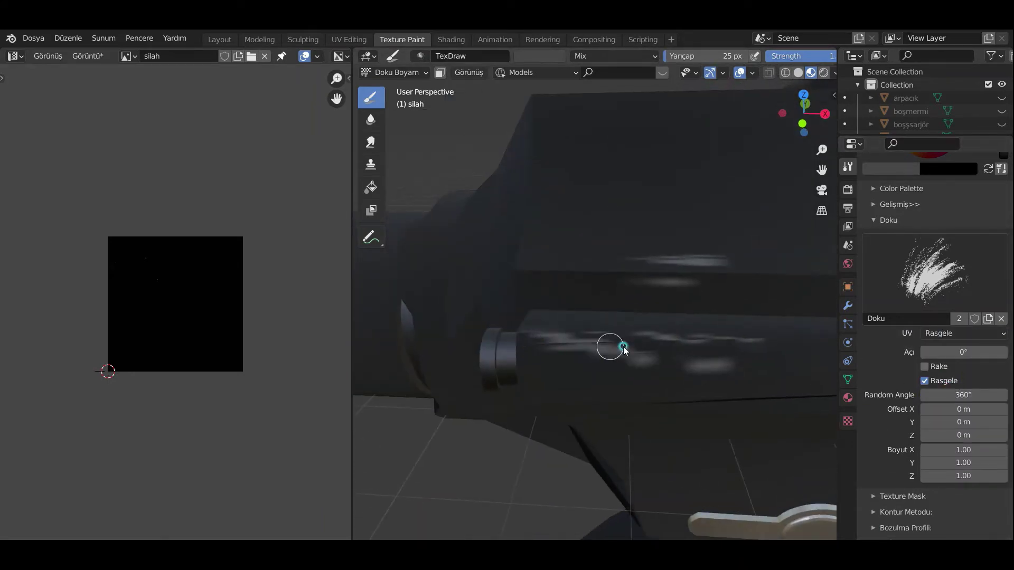
mouse_move(607, 274)
middle_down()
mouse_move(580, 319)
mouse_move(484, 306)
middle_up()
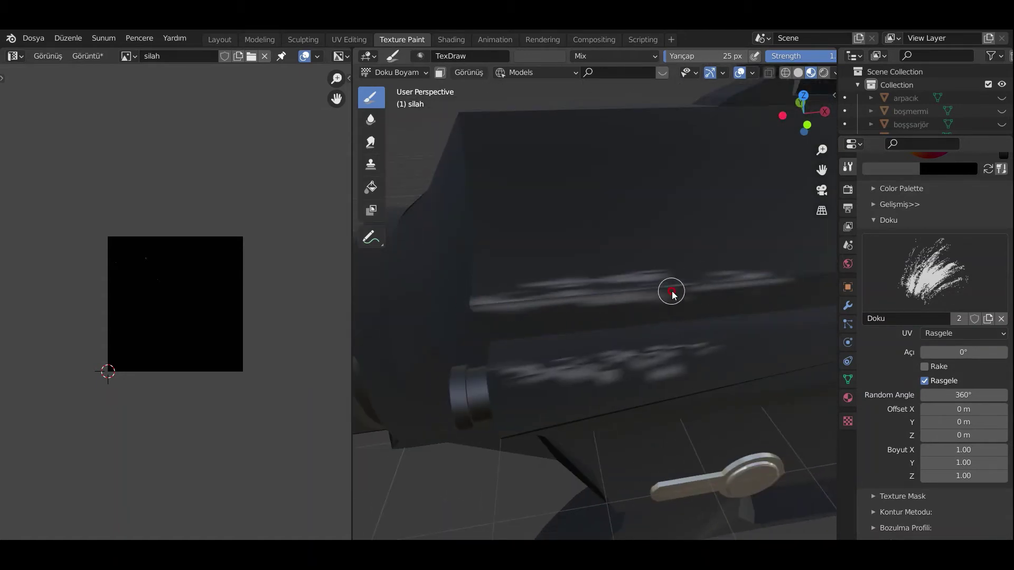
key(KP_1)
scroll(759, 272, up, 3)
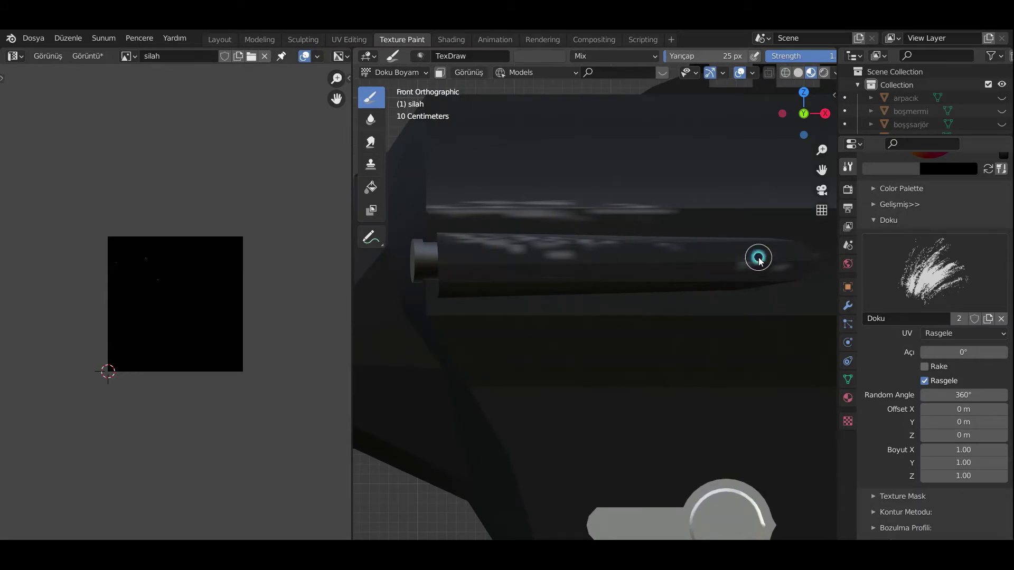
key(f)
click(758, 261)
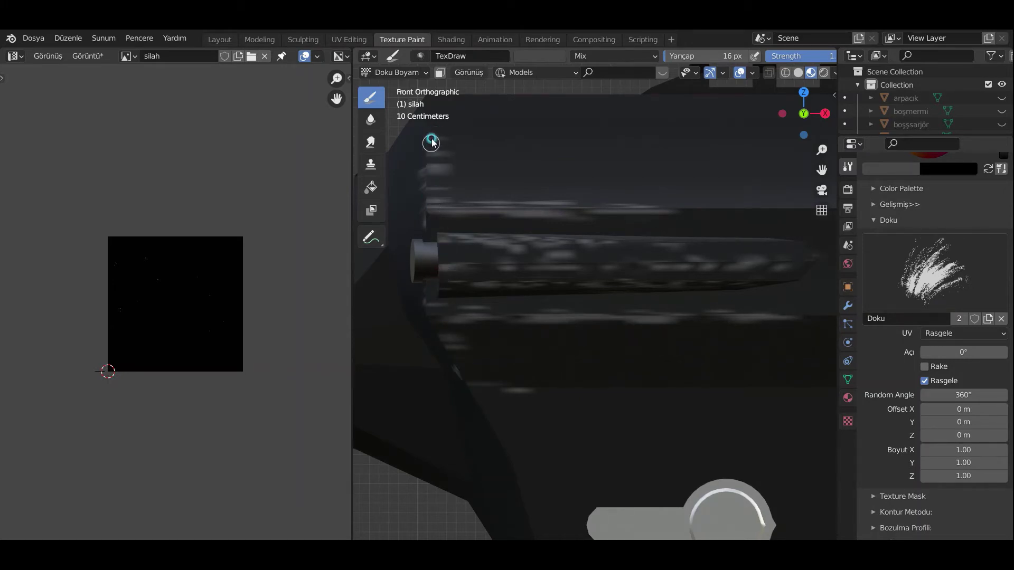
- Paint white scratch strokes along the barrel, receiver side and lower receiver
mouse_move(541, 460)
shift+middle_down()
mouse_move(611, 403)
mouse_move(475, 285)
shift+middle_up()
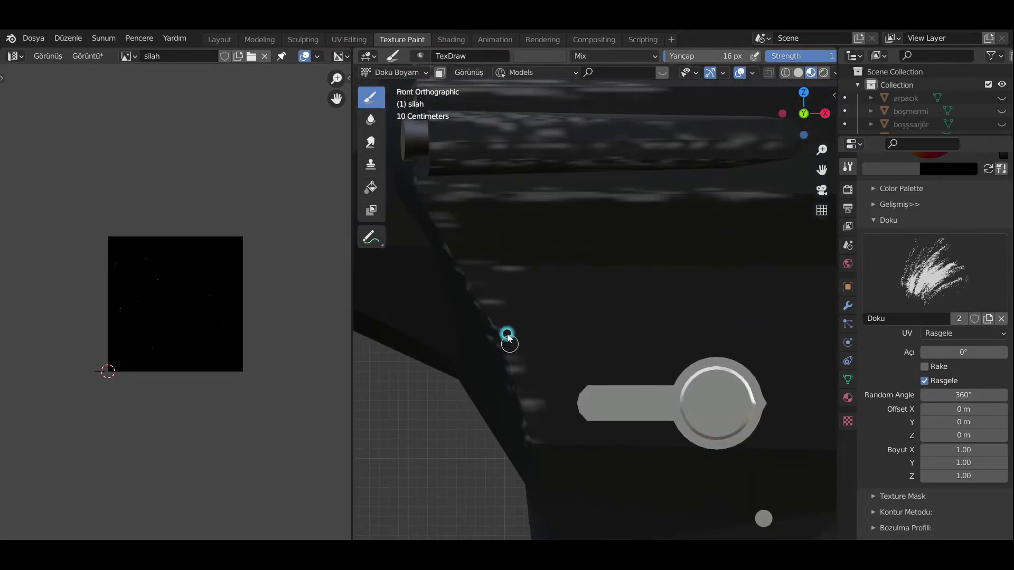
shift+middle_drag(729, 453, 461, 270)
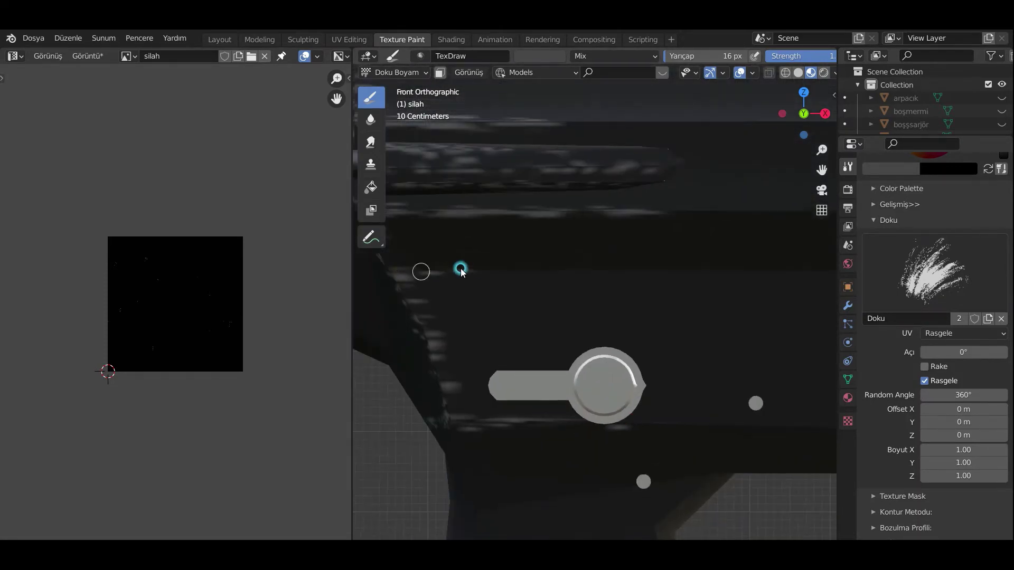
shift+middle_drag(669, 274, 461, 377)
shift+middle_drag(676, 404, 665, 434)
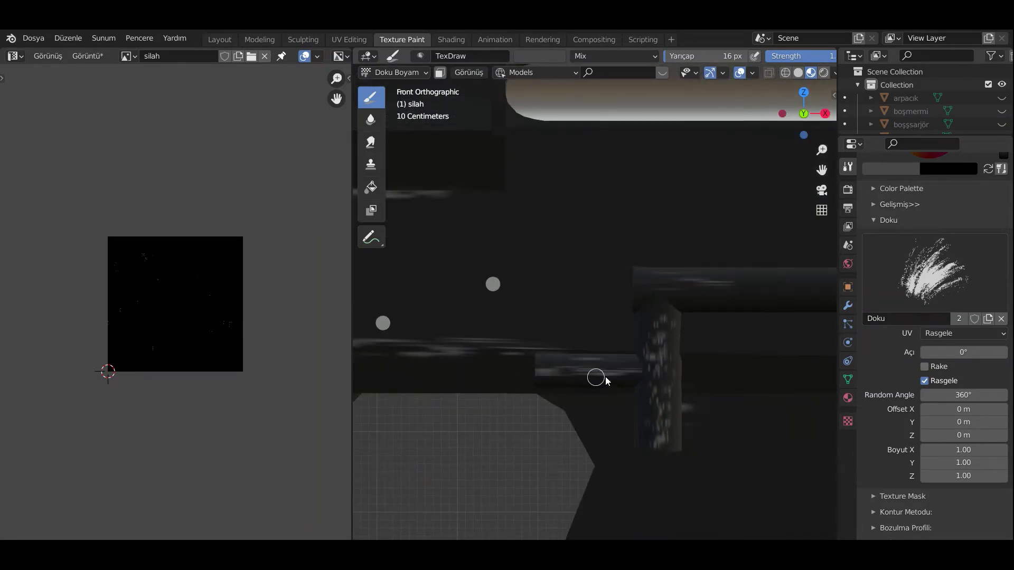
scroll(733, 359, down, 2)
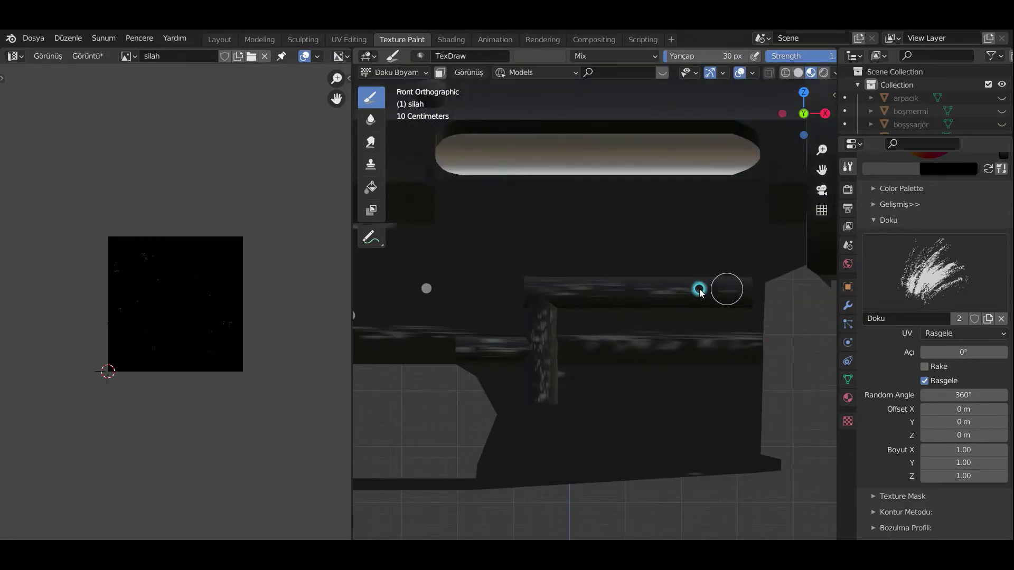
mouse_move(491, 366)
middle_down()
mouse_move(606, 317)
mouse_move(495, 251)
mouse_move(605, 413)
middle_up()
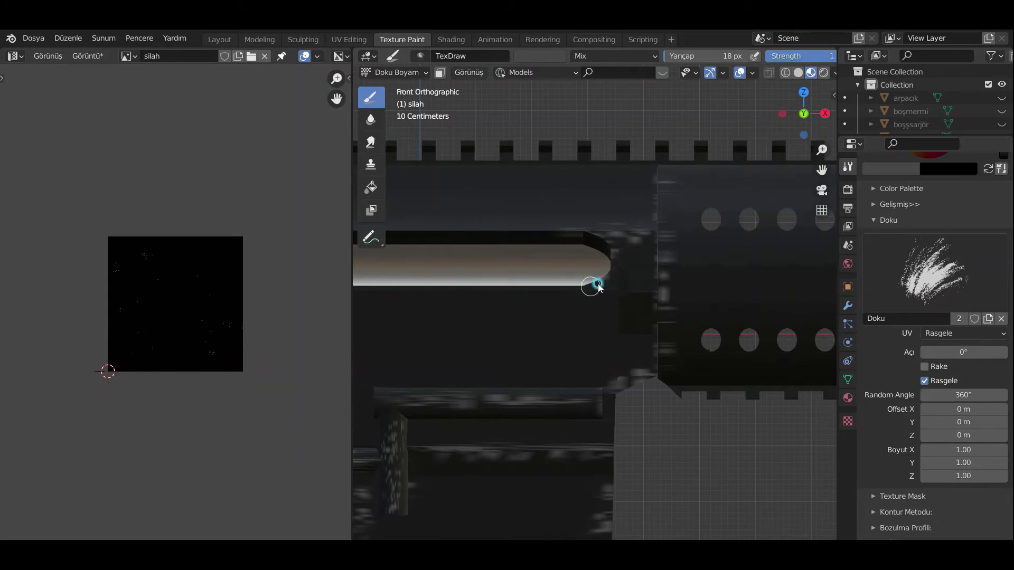
shift+middle_drag(547, 230, 500, 229)
scroll(756, 205, up, 3)
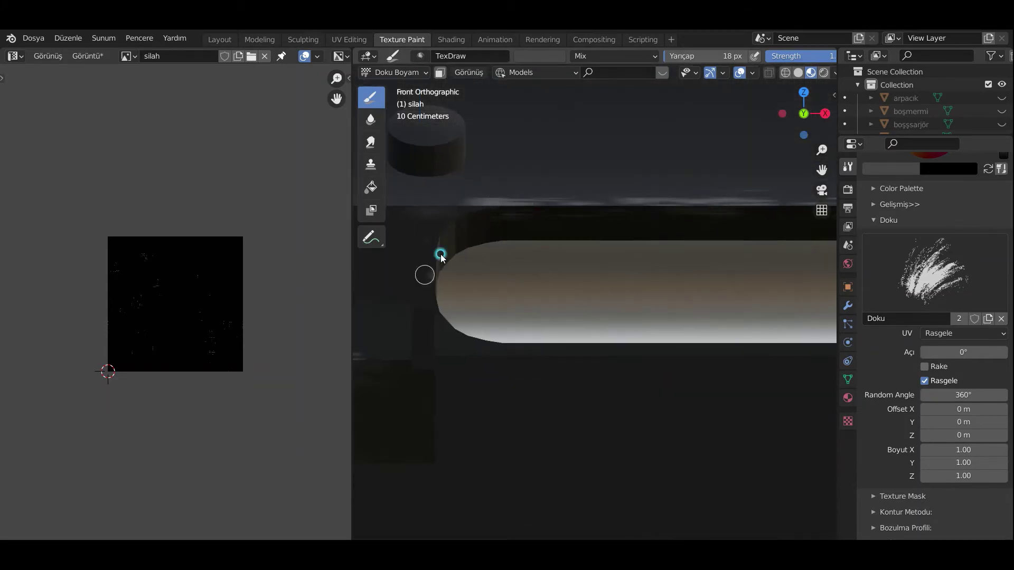
shift+middle_drag(442, 312, 615, 257)
scroll(616, 257, down, 3)
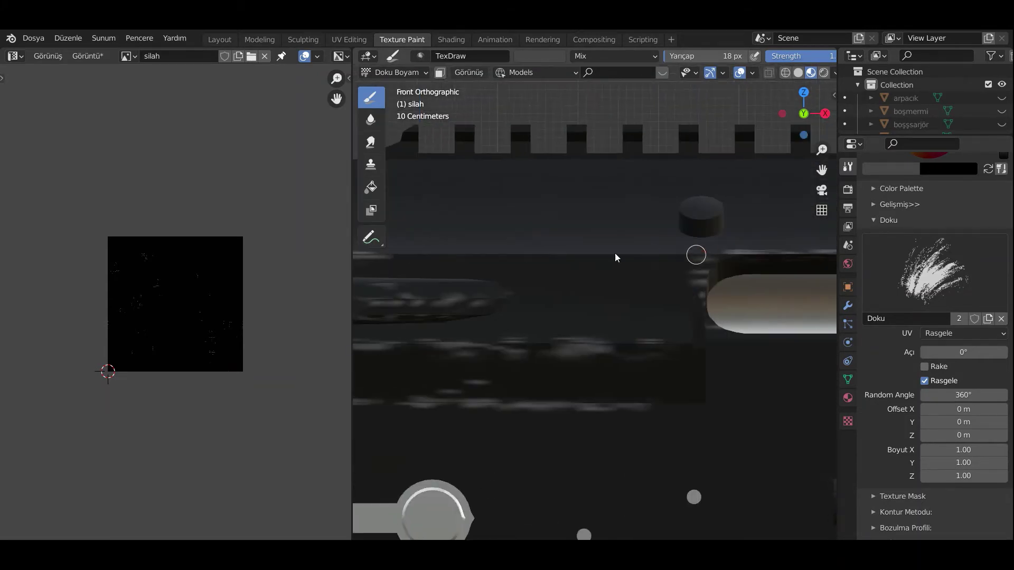
- Orbit and zoom around the gun to frame the barrel's top teeth and base
middle_drag(694, 221, 711, 356)
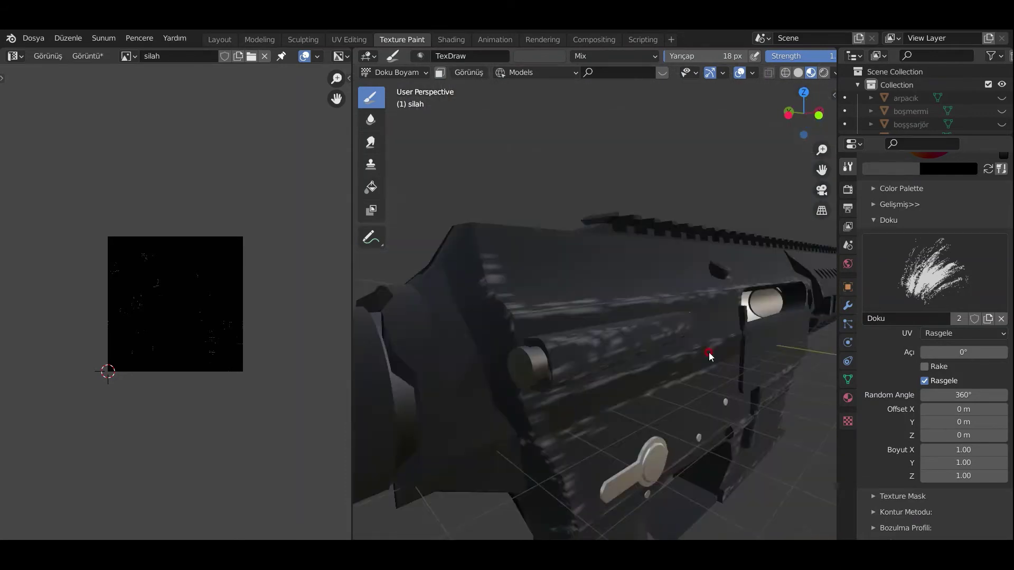
scroll(600, 345, up, 3)
mouse_move(600, 344)
middle_down()
mouse_move(765, 344)
mouse_move(559, 387)
mouse_move(552, 356)
mouse_move(633, 421)
middle_up()
scroll(494, 397, up, 3)
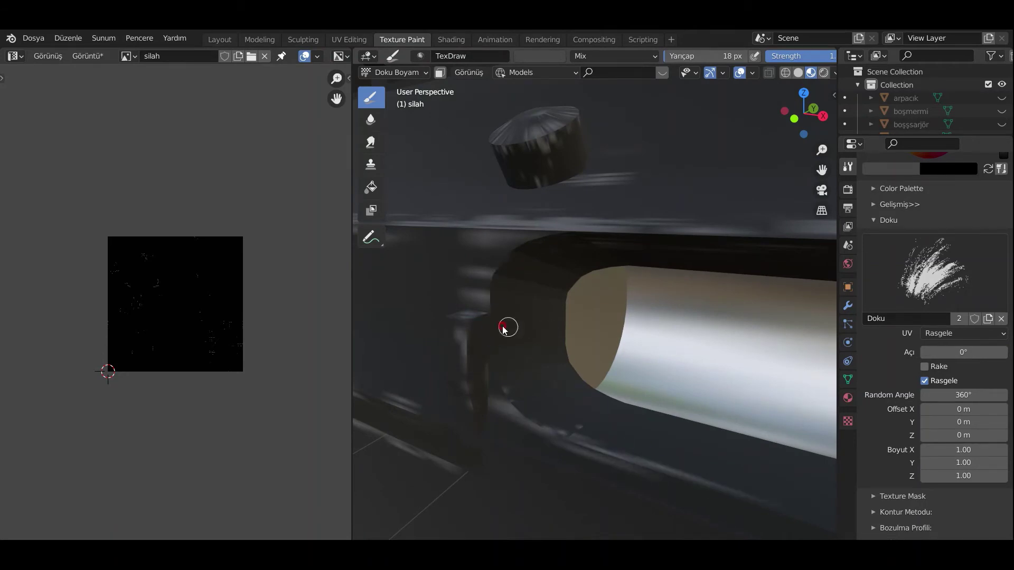
middle_drag(507, 328, 649, 385)
ctrl+middle_drag(578, 373, 580, 466)
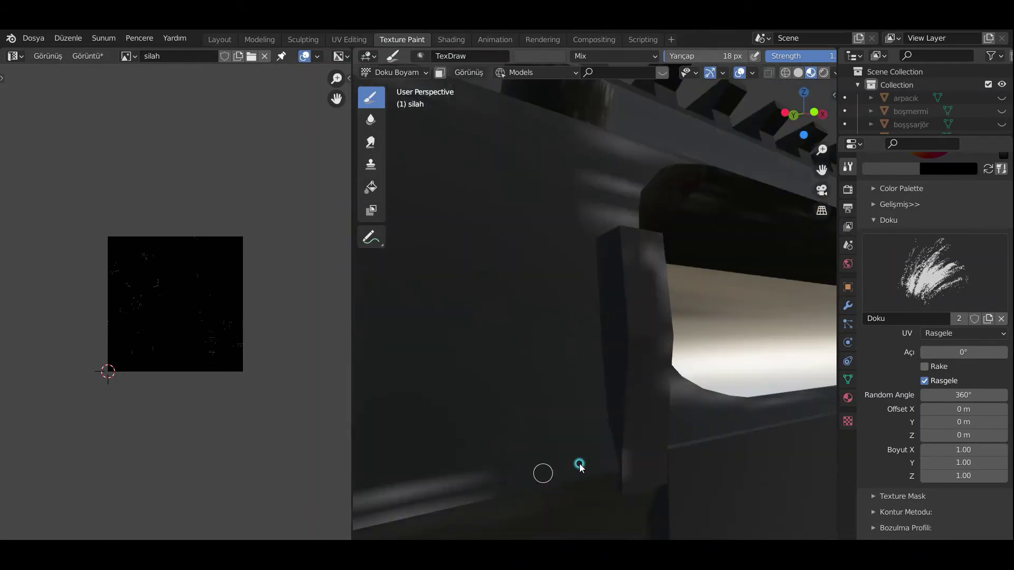
mouse_move(628, 490)
middle_down()
mouse_move(625, 421)
mouse_move(582, 334)
mouse_move(584, 351)
mouse_move(622, 272)
middle_up()
scroll(772, 257, up, 3)
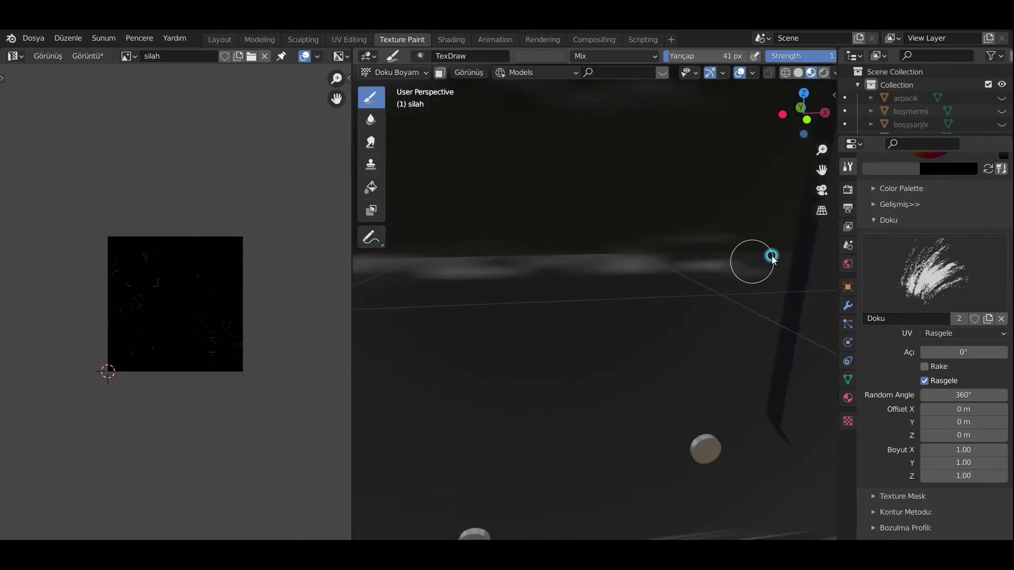
mouse_move(546, 248)
middle_down()
mouse_move(722, 339)
mouse_move(572, 233)
mouse_move(588, 322)
mouse_move(482, 344)
middle_up()
scroll(581, 335, down, 5)
scroll(581, 238, up, 4)
scroll(660, 222, up, 2)
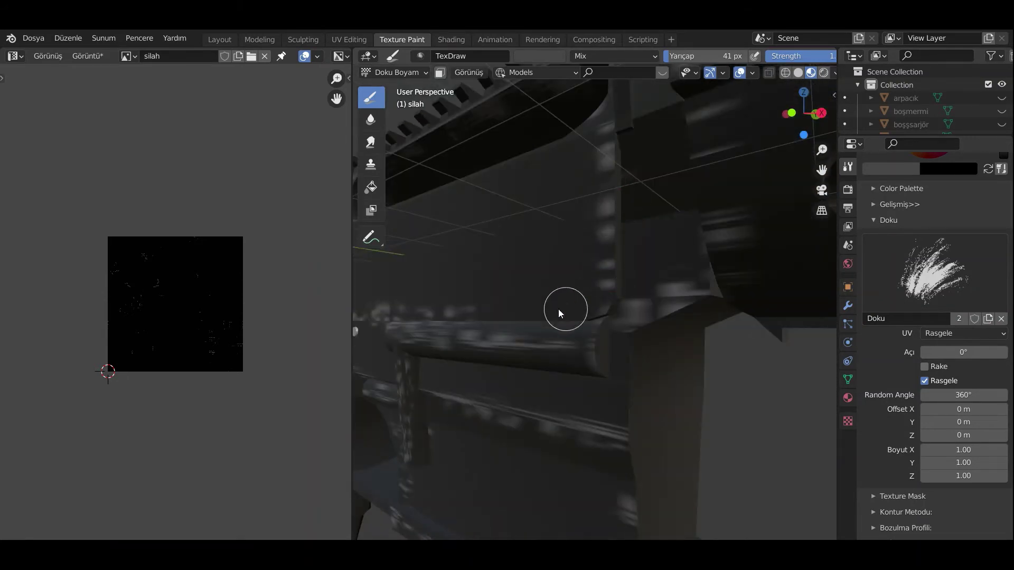
mouse_move(553, 321)
shift+middle_down()
mouse_move(679, 249)
mouse_move(426, 358)
mouse_move(487, 403)
shift+middle_up()
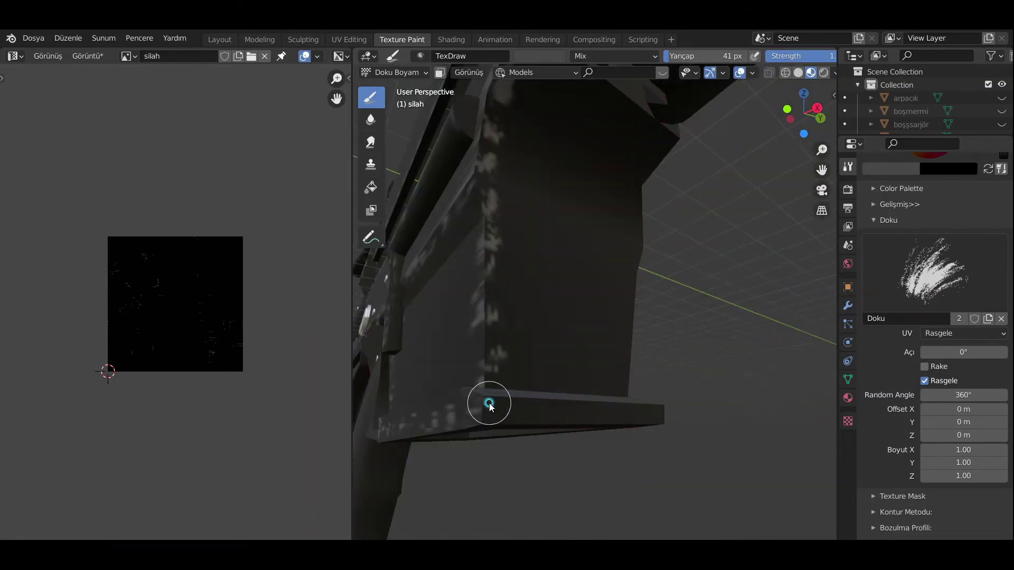
scroll(559, 351, down, 2)
- Orbit to a close-up of the gun's side showing the rail teeth
middle_drag(724, 344, 597, 306)
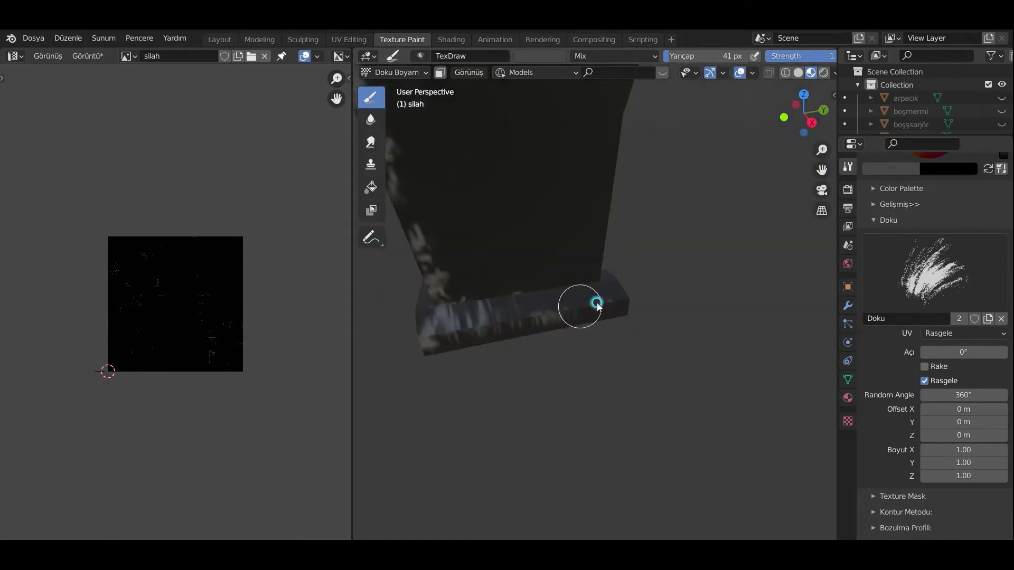
middle_drag(605, 211, 622, 386)
mouse_move(625, 319)
middle_down()
mouse_move(622, 351)
mouse_move(724, 165)
middle_up()
scroll(724, 165, down, 3)
scroll(681, 354, up, 4)
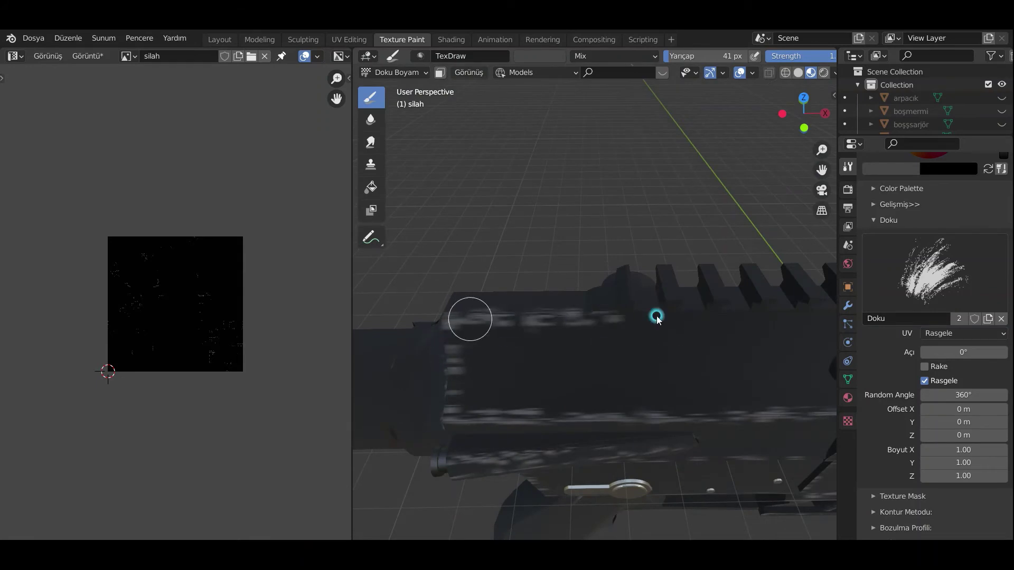
shift+middle_drag(468, 317, 427, 293)
shift+middle_drag(527, 305, 676, 302)
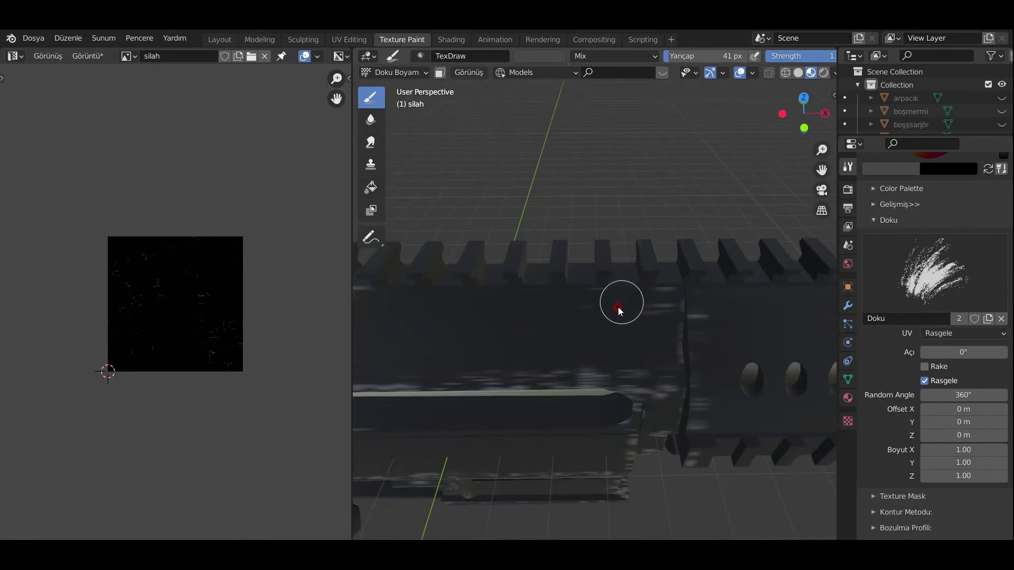
- Paint white scratch wear across the rail, trigger guard and grip
drag(717, 312, 521, 315)
middle_drag(521, 315, 606, 262)
scroll(606, 263, down, 3)
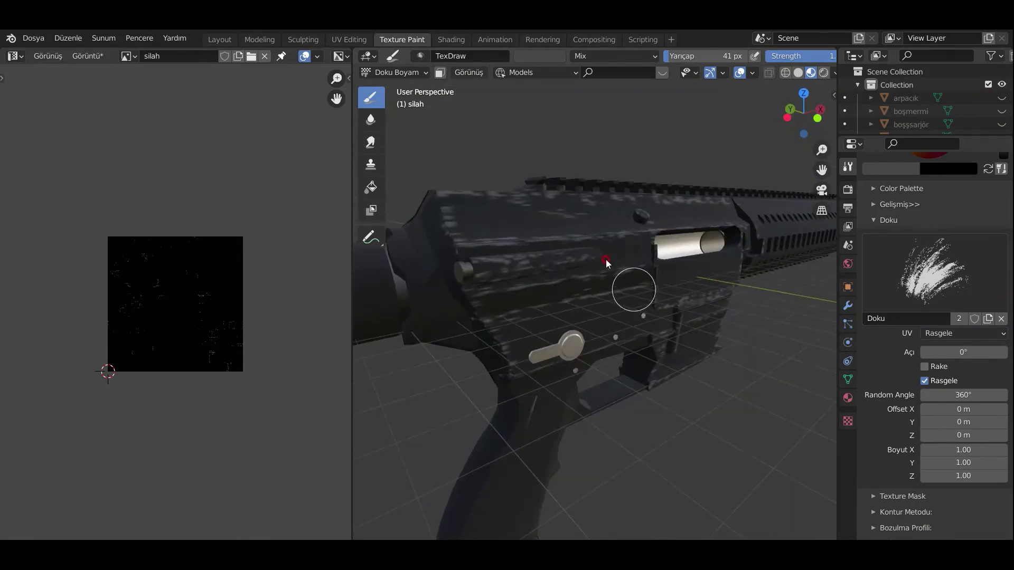
scroll(575, 311, up, 4)
shift+middle_drag(576, 312, 582, 316)
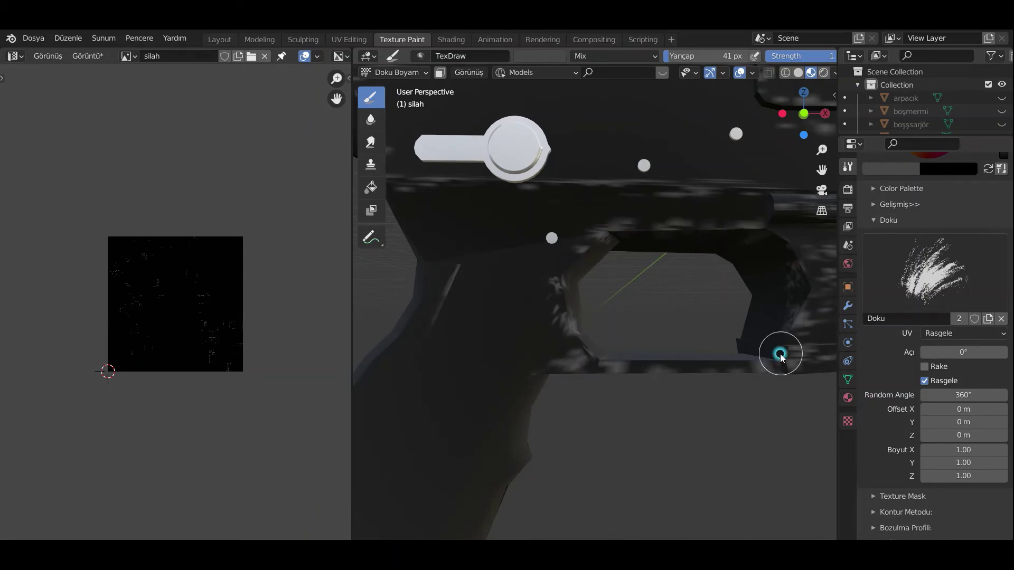
scroll(741, 271, down, 3)
mouse_move(658, 310)
shift+middle_down()
mouse_move(527, 286)
mouse_move(521, 410)
mouse_move(449, 387)
mouse_move(568, 419)
shift+middle_up()
mouse_move(679, 197)
middle_down()
mouse_move(572, 239)
mouse_move(518, 274)
mouse_move(672, 330)
mouse_move(607, 303)
mouse_move(616, 358)
mouse_move(659, 331)
mouse_move(606, 389)
mouse_move(760, 271)
mouse_move(663, 233)
mouse_move(613, 355)
mouse_move(564, 334)
mouse_move(641, 329)
mouse_move(605, 371)
mouse_move(692, 275)
mouse_move(699, 321)
mouse_move(636, 361)
middle_up()
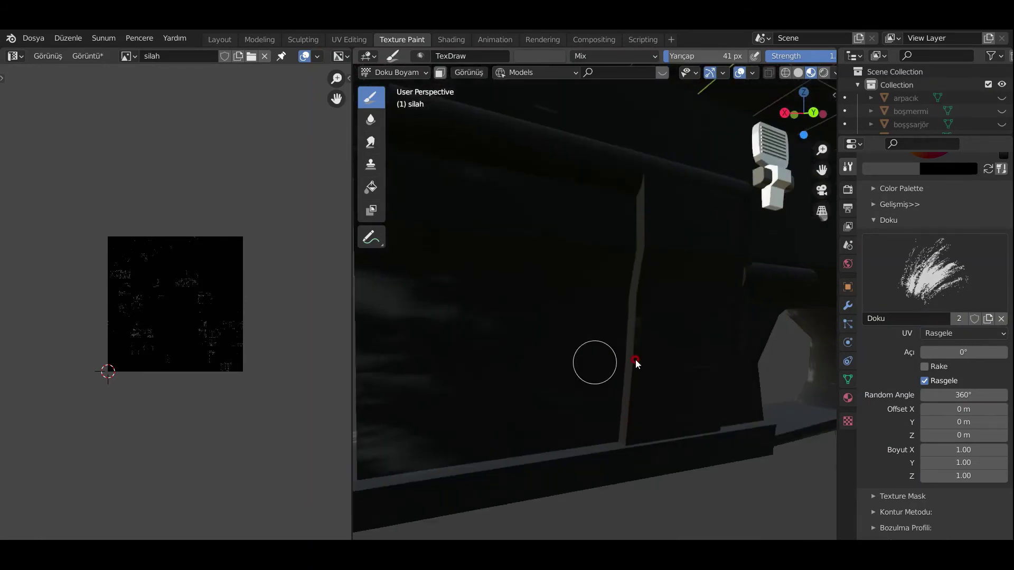
- Snap to back view and paint a light white streak across the body's back face
mouse_move(615, 167)
middle_down()
mouse_move(495, 428)
mouse_move(656, 328)
mouse_move(584, 390)
mouse_move(557, 343)
mouse_move(568, 326)
middle_up()
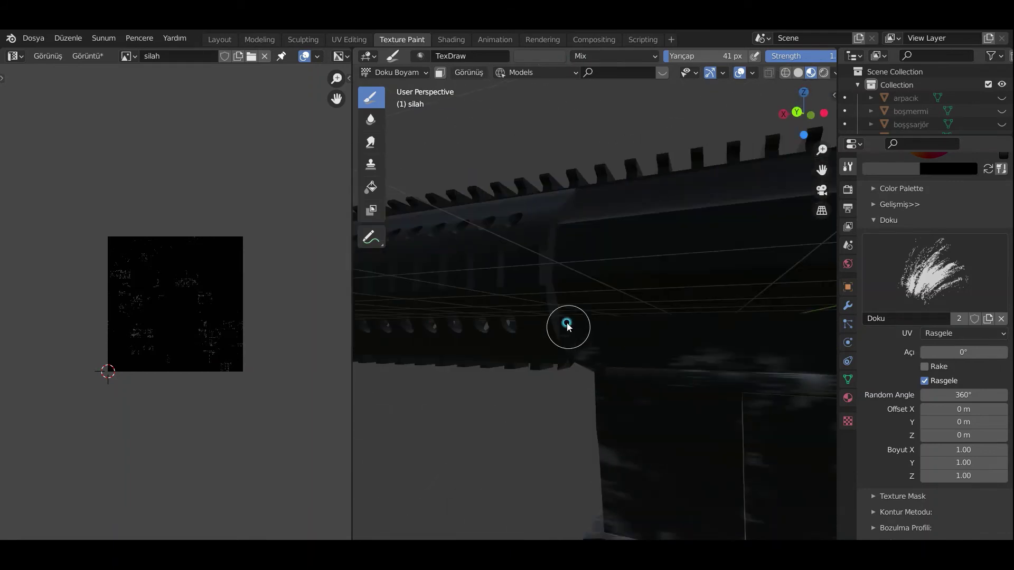
mouse_move(570, 246)
middle_down()
mouse_move(564, 308)
mouse_move(615, 272)
mouse_move(595, 362)
mouse_move(508, 289)
middle_up()
key(ctrl+KP_1)
scroll(480, 274, up, 3)
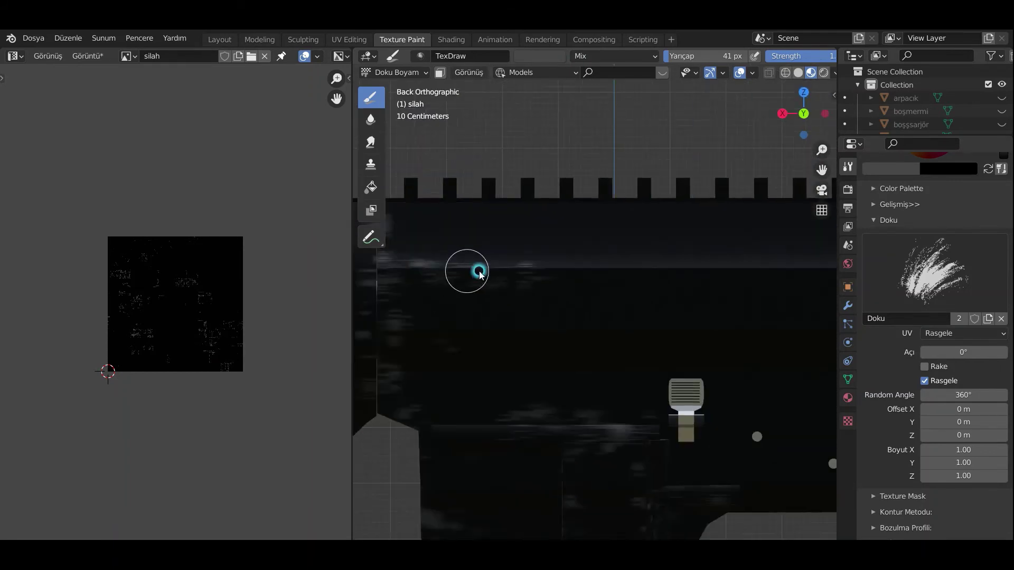
drag(588, 275, 736, 268)
- Paint white wear streaks along the top rail from several angles
shift+middle_drag(524, 340, 296, 313)
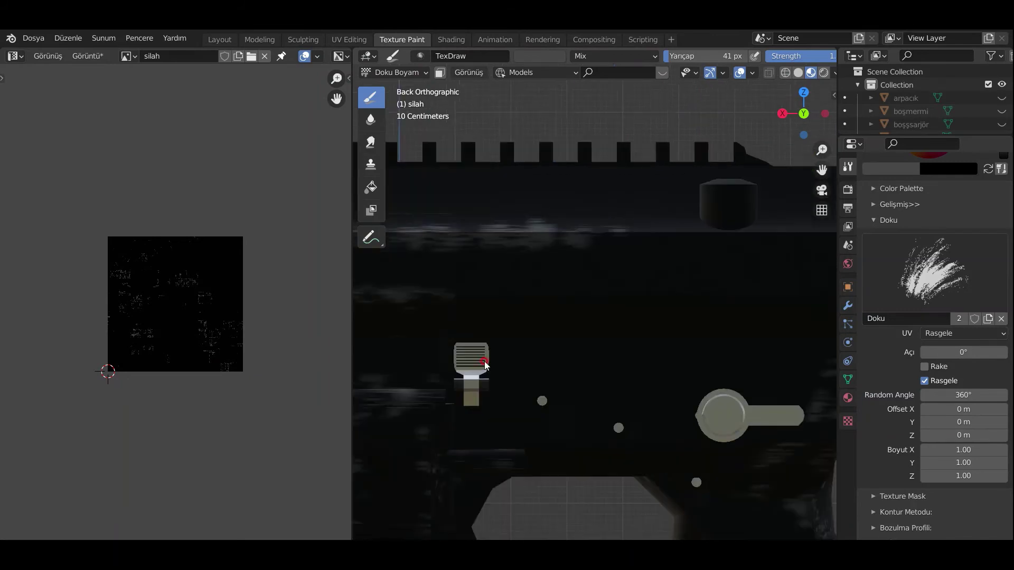
mouse_move(579, 242)
shift+middle_down()
mouse_move(712, 344)
mouse_move(618, 193)
mouse_move(619, 285)
mouse_move(710, 257)
shift+middle_up()
mouse_move(510, 259)
middle_down()
mouse_move(410, 317)
mouse_move(651, 334)
middle_up()
middle_drag(682, 302, 637, 275)
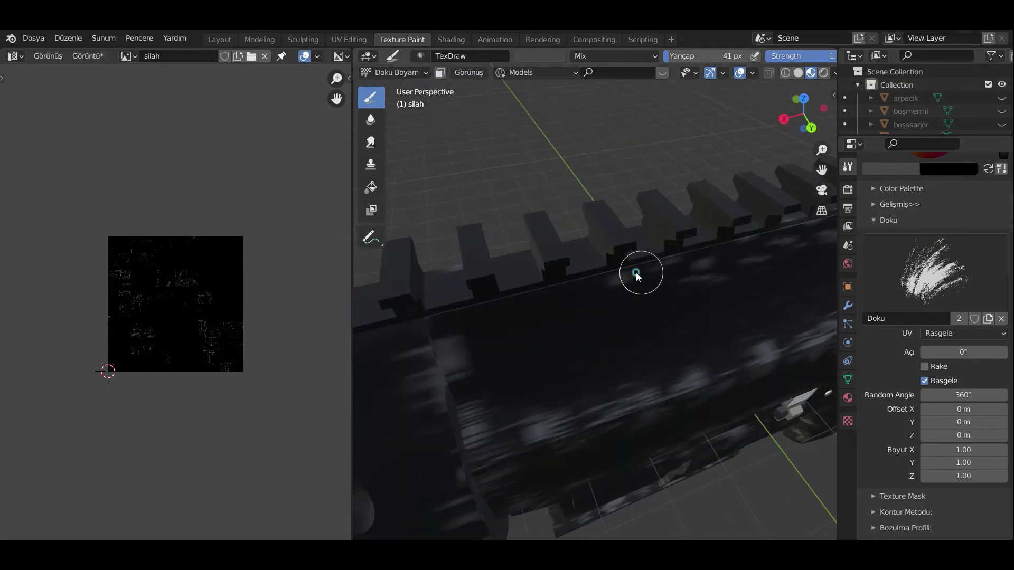
mouse_move(517, 313)
middle_down()
mouse_move(616, 255)
mouse_move(595, 267)
mouse_move(671, 344)
mouse_move(721, 326)
middle_up()
mouse_move(676, 284)
middle_down()
mouse_move(747, 294)
mouse_move(615, 446)
mouse_move(584, 299)
mouse_move(616, 274)
mouse_move(482, 344)
mouse_move(586, 211)
mouse_move(492, 316)
mouse_move(649, 297)
mouse_move(625, 334)
mouse_move(522, 335)
mouse_move(557, 476)
mouse_move(584, 356)
mouse_move(699, 378)
mouse_move(644, 321)
mouse_move(677, 363)
mouse_move(664, 386)
mouse_move(635, 361)
middle_up()
mouse_move(621, 287)
middle_down()
mouse_move(606, 301)
mouse_move(584, 145)
middle_up()
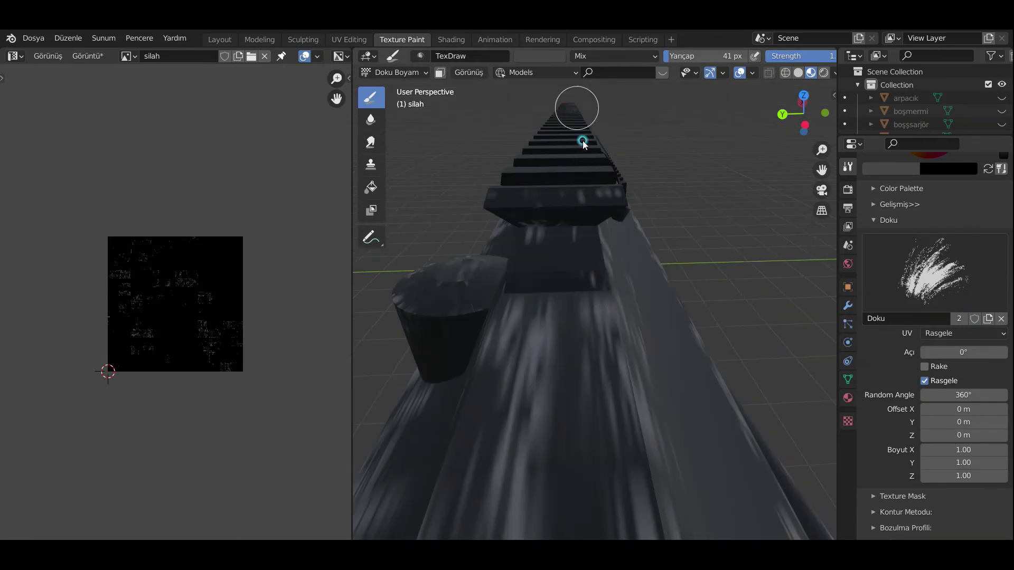
mouse_move(560, 107)
middle_down()
mouse_move(679, 242)
mouse_move(665, 379)
mouse_move(610, 254)
middle_up()
mouse_move(570, 294)
middle_down()
mouse_move(552, 369)
mouse_move(695, 294)
middle_up()
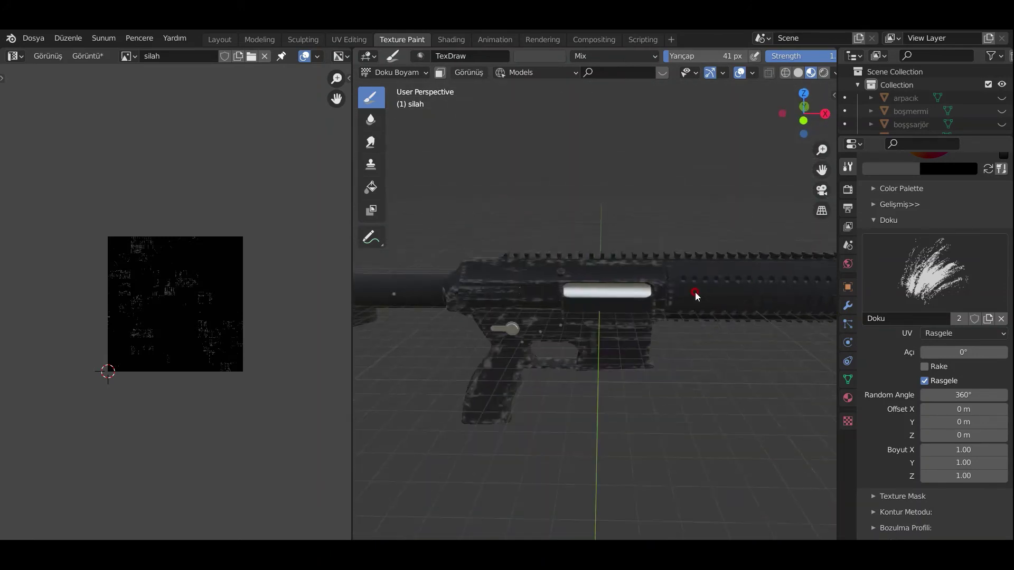
- Frame the rifle's muzzle end and set the brush radius to 52 px
key(KP_1)
key(ctrl+KP_1)
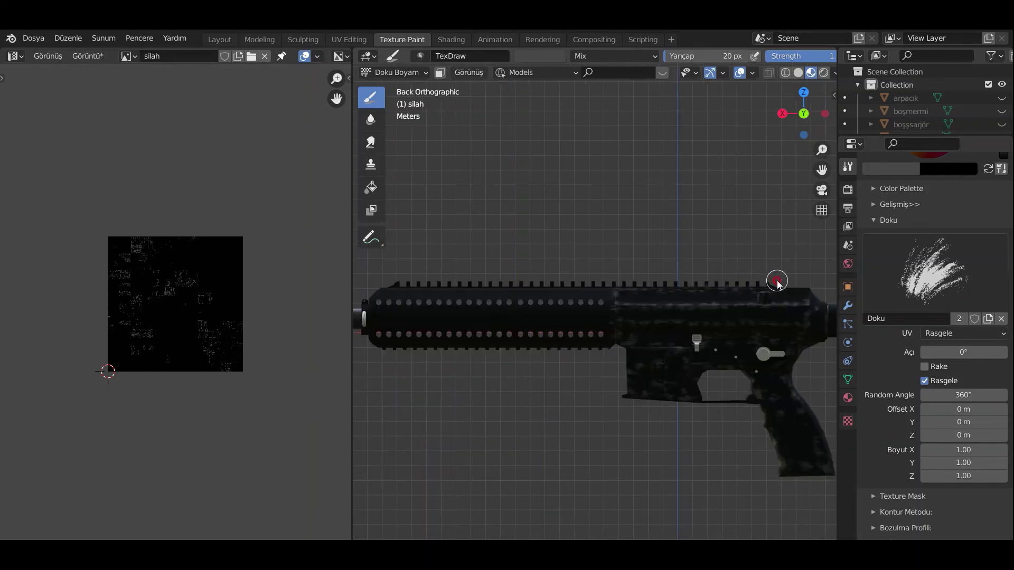
mouse_move(400, 287)
middle_down()
mouse_move(583, 344)
mouse_move(449, 285)
middle_up()
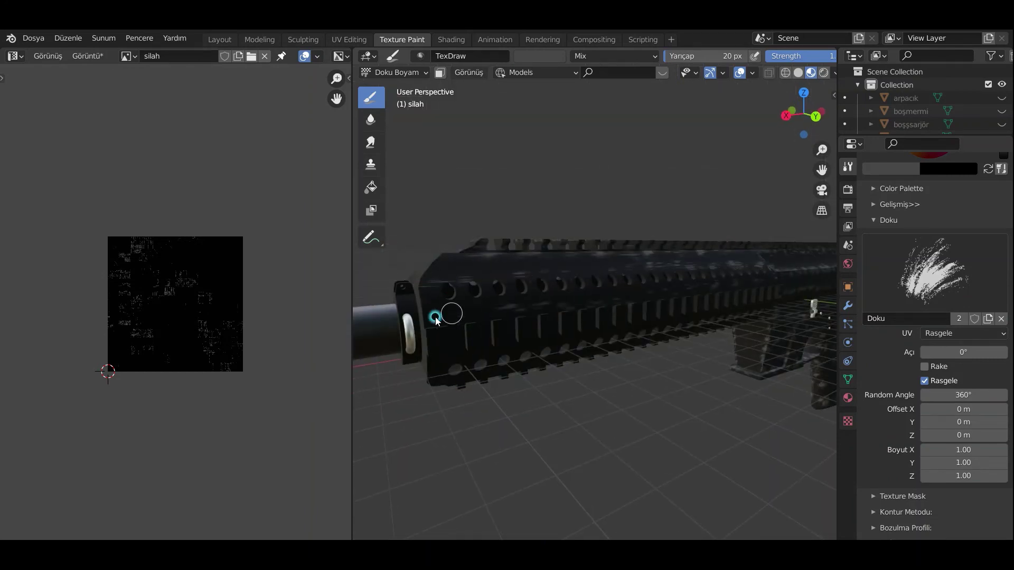
mouse_move(705, 344)
middle_down()
mouse_move(593, 324)
mouse_move(620, 324)
mouse_move(708, 260)
middle_up()
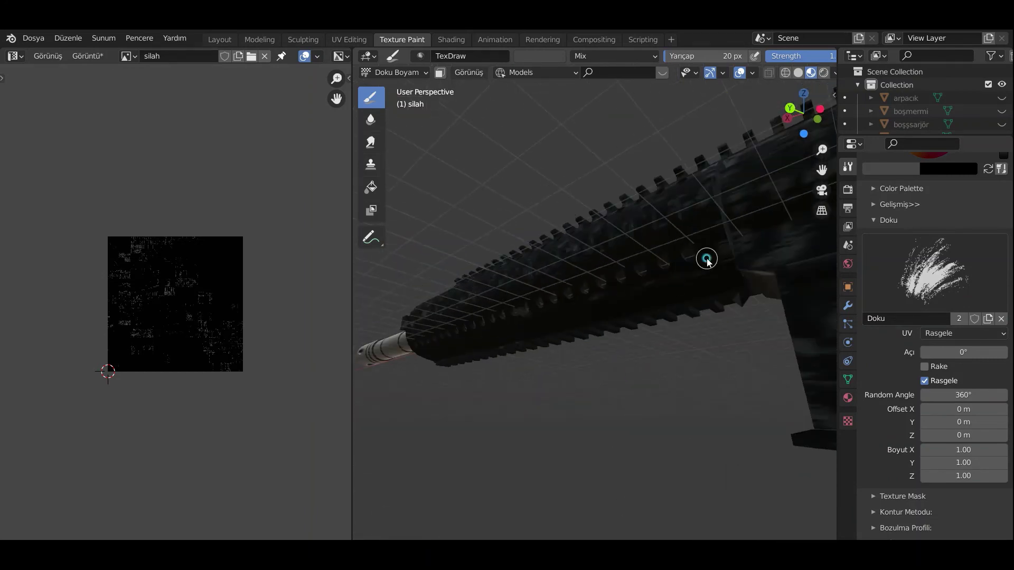
middle_drag(584, 330, 541, 360)
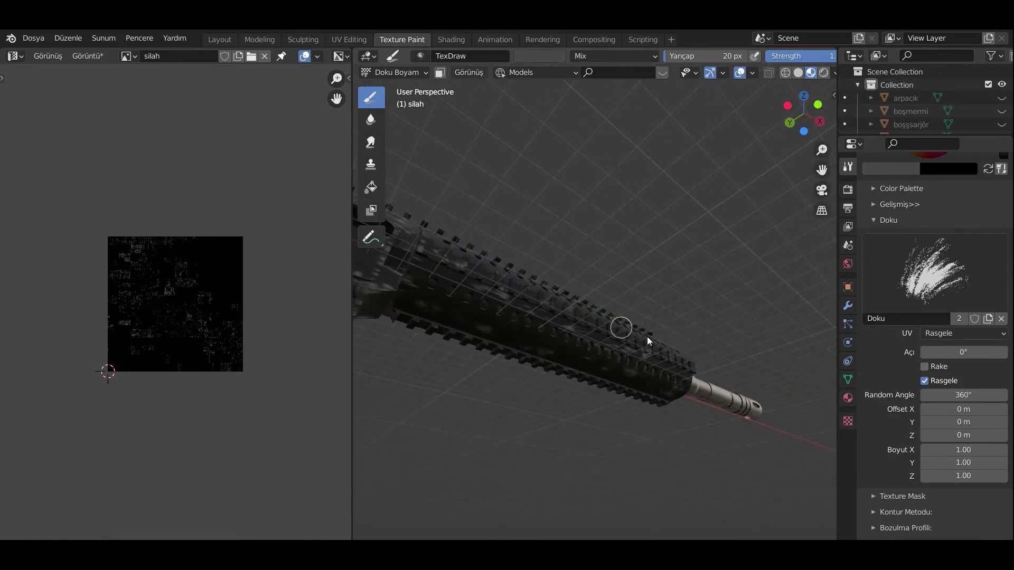
mouse_move(649, 340)
middle_down()
mouse_move(507, 296)
mouse_move(709, 301)
middle_up()
scroll(634, 317, up, 3)
scroll(583, 291, up, 3)
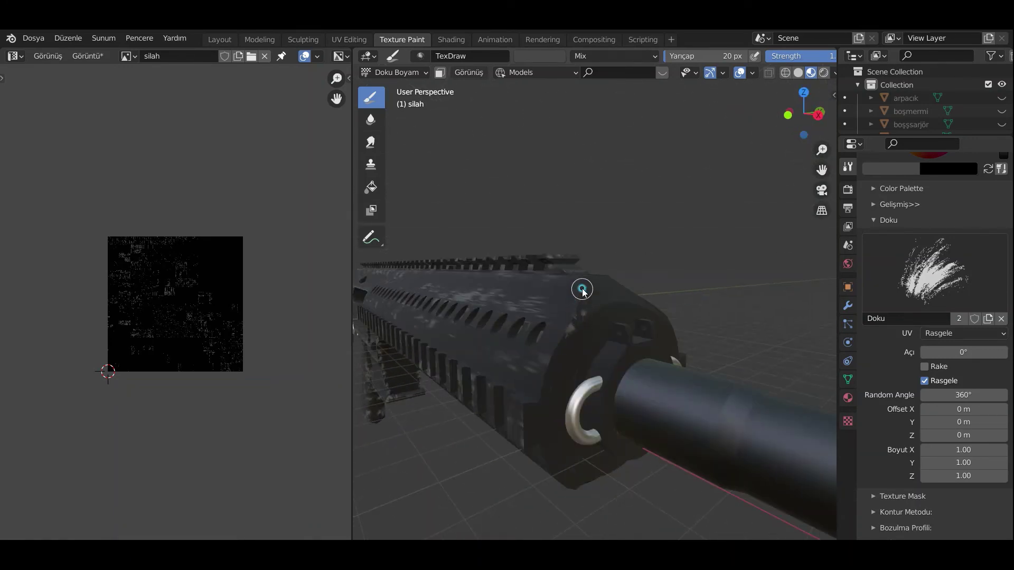
key(f)
click(562, 425)
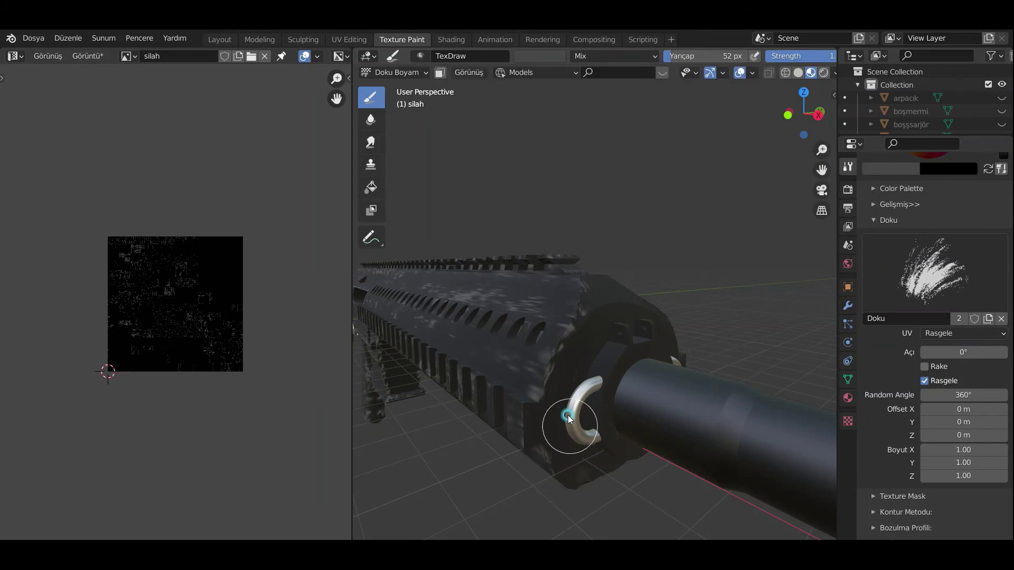
- Scuff the handguard and muzzle end with white scratches
mouse_move(565, 423)
middle_down()
mouse_move(581, 414)
mouse_move(468, 297)
middle_up()
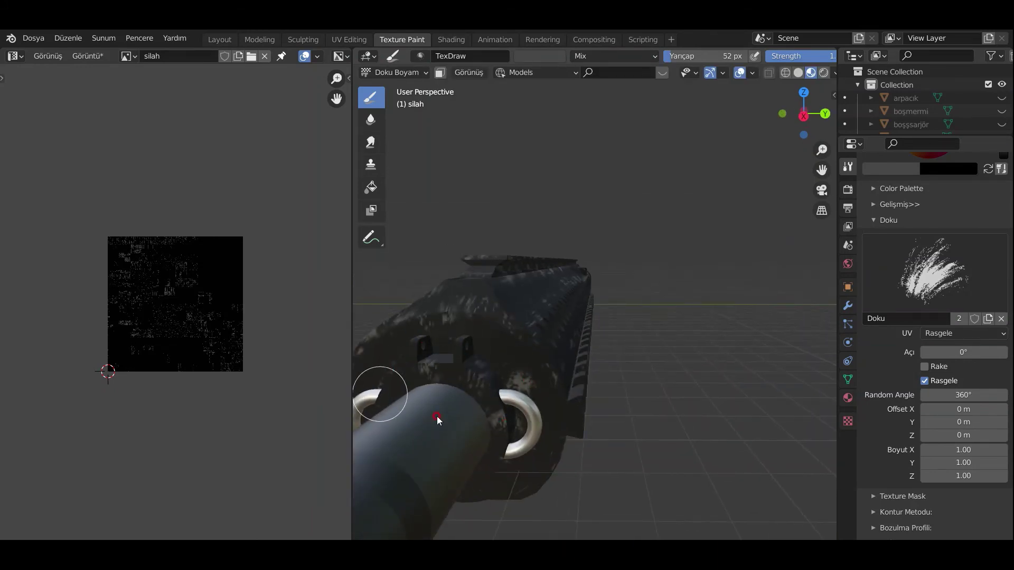
middle_drag(415, 341, 592, 312)
mouse_move(628, 380)
middle_down()
mouse_move(708, 234)
mouse_move(471, 236)
mouse_move(600, 238)
mouse_move(615, 342)
middle_up()
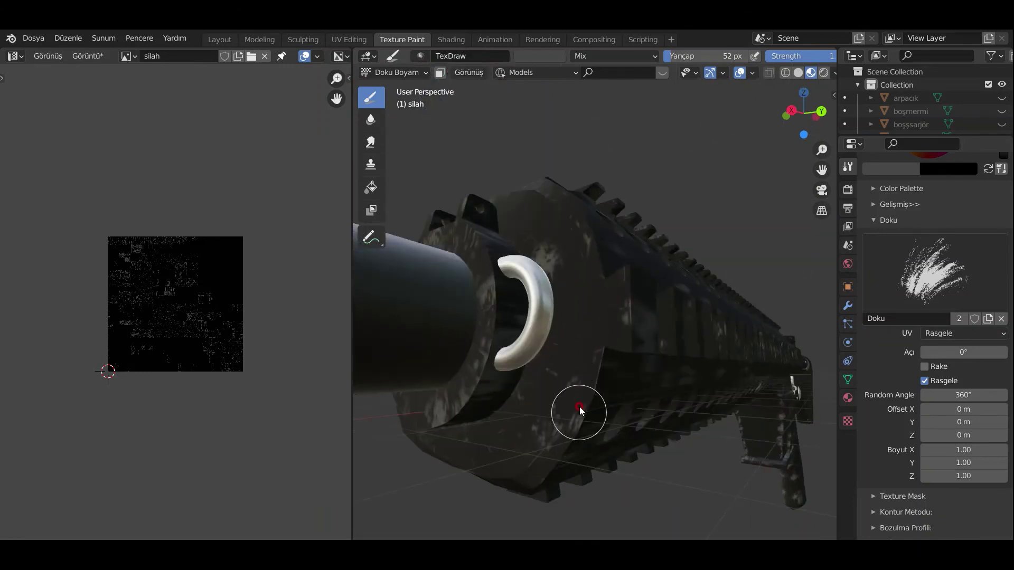
mouse_move(576, 304)
middle_down()
mouse_move(607, 301)
mouse_move(611, 290)
mouse_move(604, 359)
mouse_move(713, 389)
mouse_move(679, 329)
mouse_move(503, 295)
mouse_move(613, 426)
mouse_move(482, 407)
mouse_move(538, 388)
mouse_move(561, 283)
mouse_move(628, 417)
mouse_move(581, 305)
mouse_move(747, 374)
mouse_move(618, 356)
mouse_move(742, 381)
mouse_move(701, 296)
mouse_move(683, 415)
mouse_move(676, 322)
mouse_move(578, 370)
mouse_move(518, 355)
mouse_move(669, 307)
middle_up()
mouse_move(637, 408)
middle_down()
mouse_move(779, 430)
mouse_move(636, 391)
mouse_move(609, 455)
middle_up()
mouse_move(564, 432)
middle_down()
mouse_move(724, 401)
mouse_move(671, 344)
mouse_move(714, 363)
mouse_move(611, 312)
middle_up()
- Enlarge the brush radius to 168 px and bring the stock and grip into view
key(f)
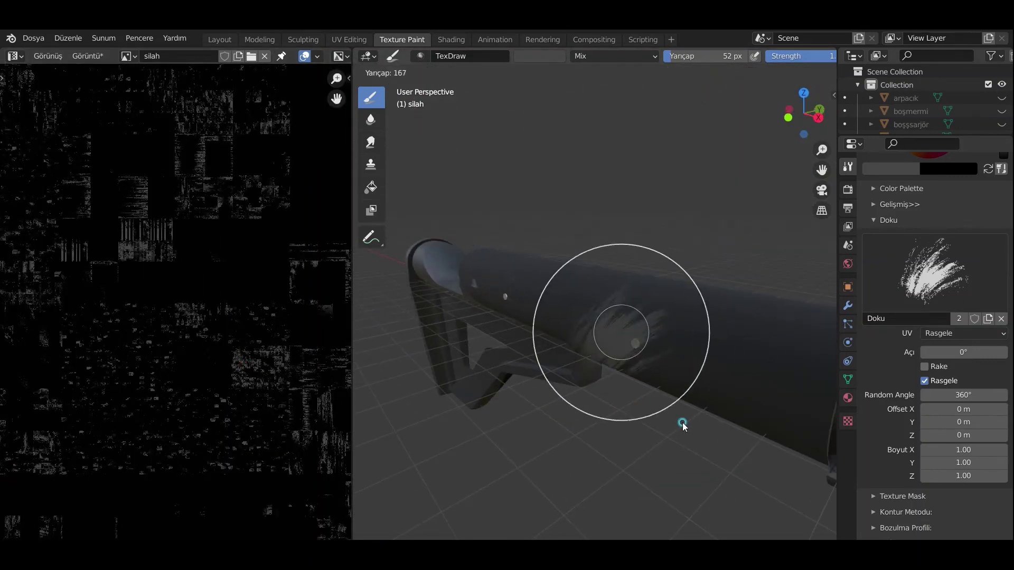
click(673, 396)
middle_drag(673, 396, 559, 300)
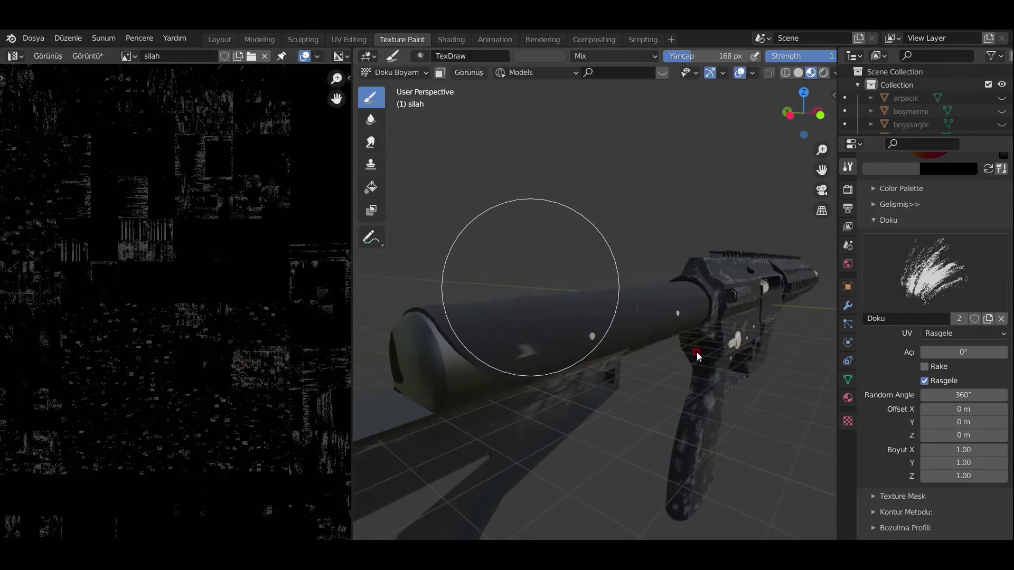